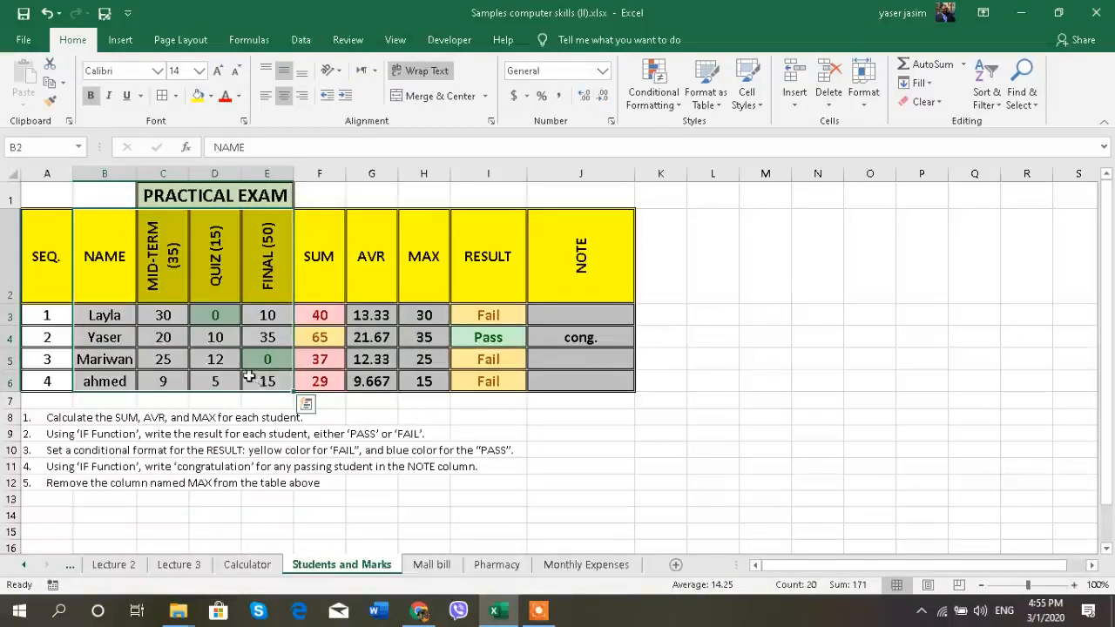
# Insert a 2-D clustered column chart from the selected NAME, MID-TERM, QUIZ and FINAL columns.
pyautogui.click(128, 41)
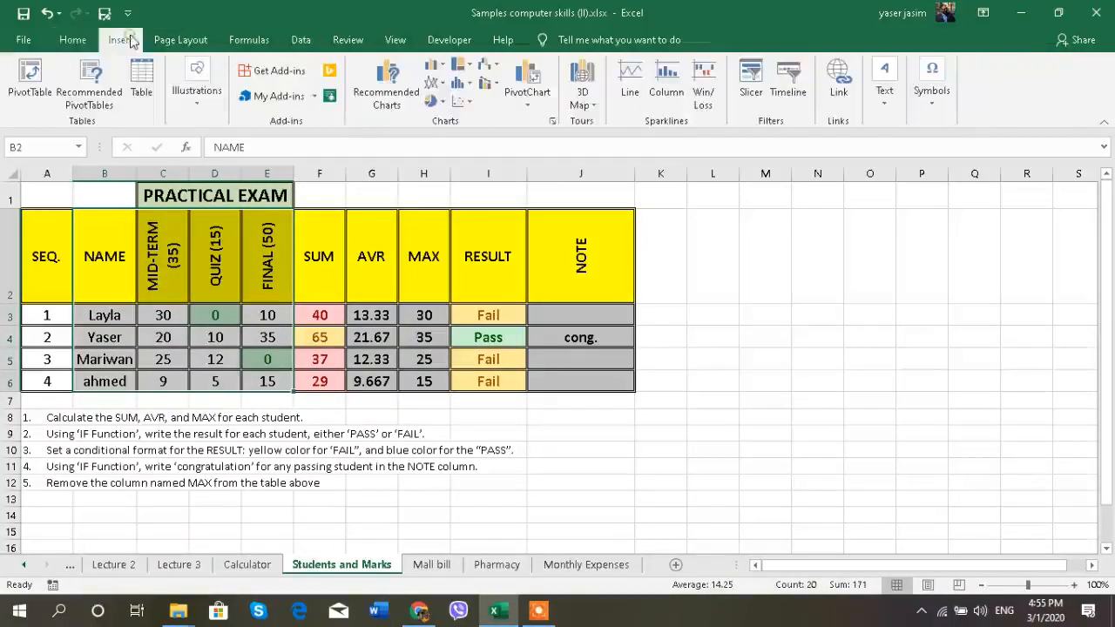
pyautogui.click(445, 68)
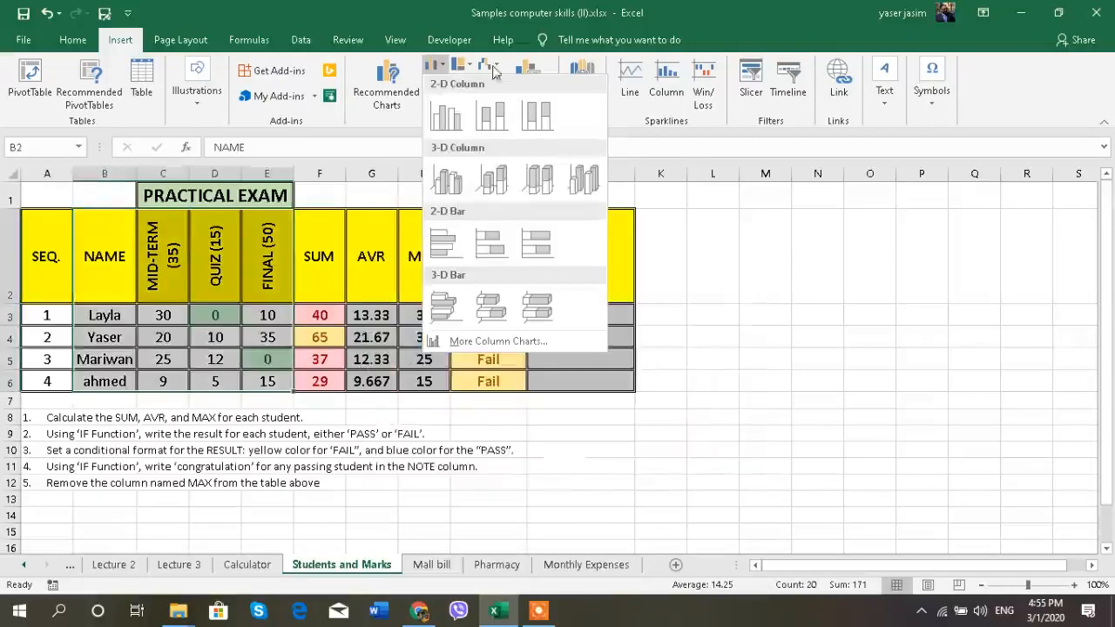
pyautogui.click(764, 220)
pyautogui.click(433, 101)
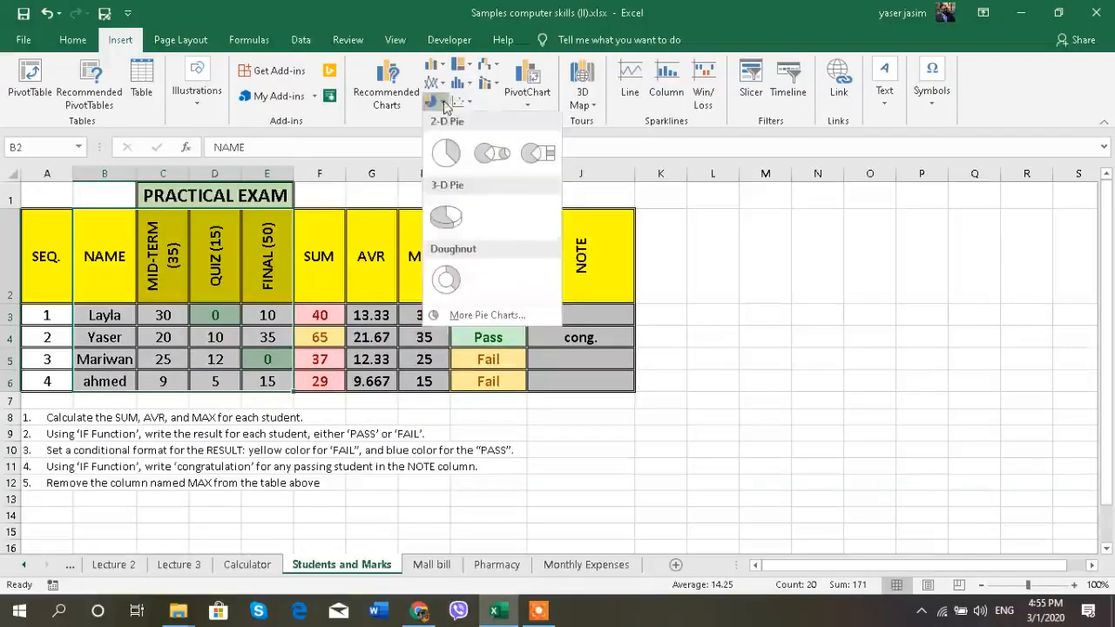
pyautogui.click(723, 287)
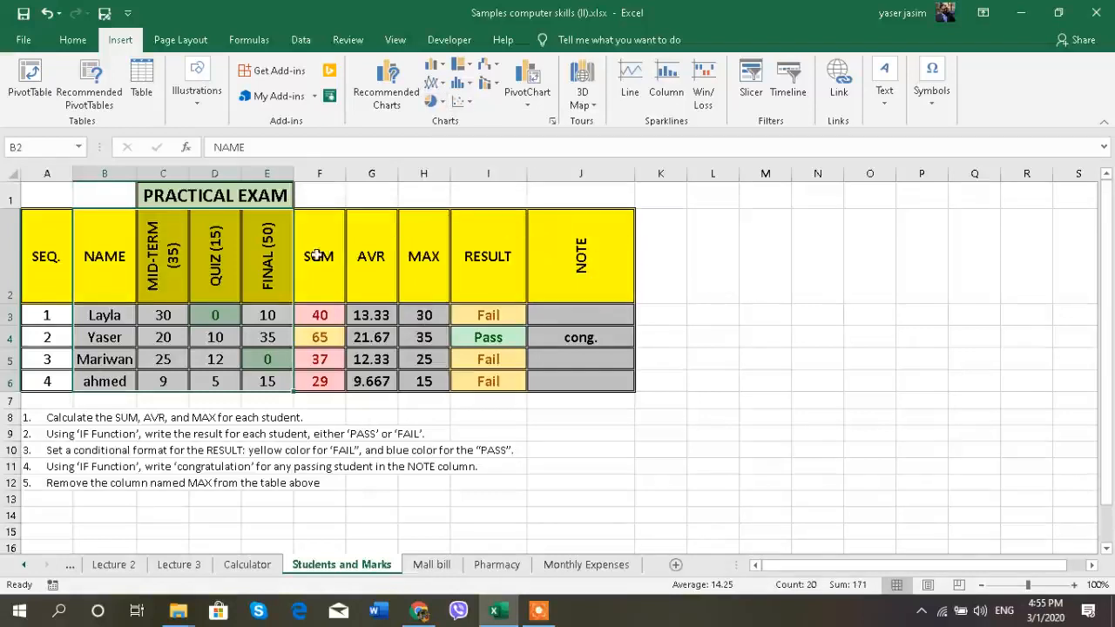
pyautogui.click(432, 64)
pyautogui.click(445, 119)
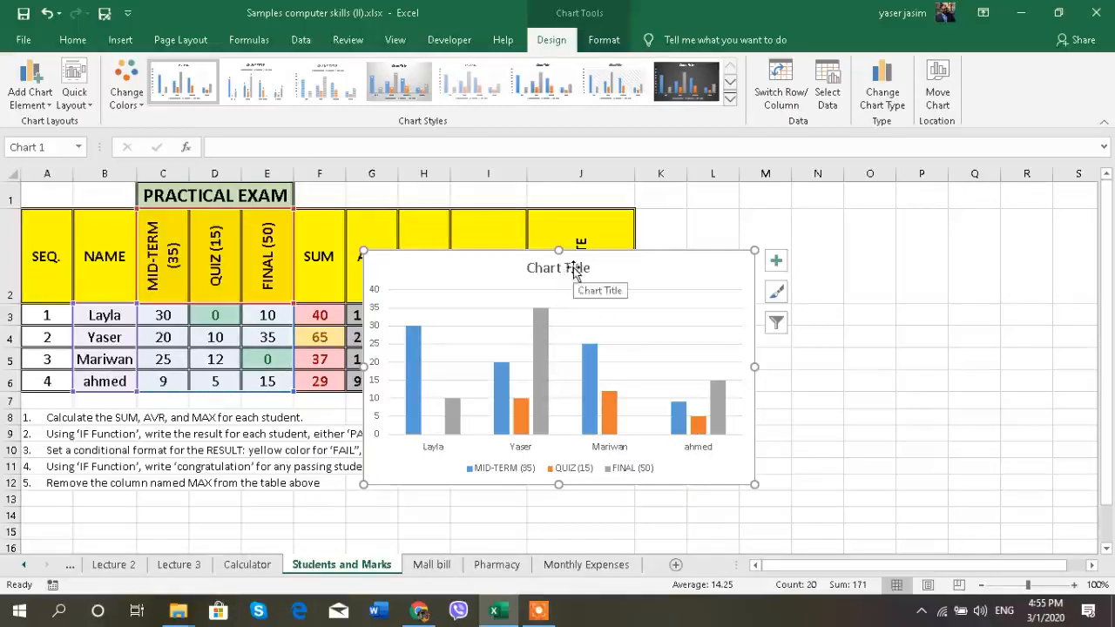
# Review the chart elements available for the column chart, then deselect the chart.
pyautogui.click(573, 268)
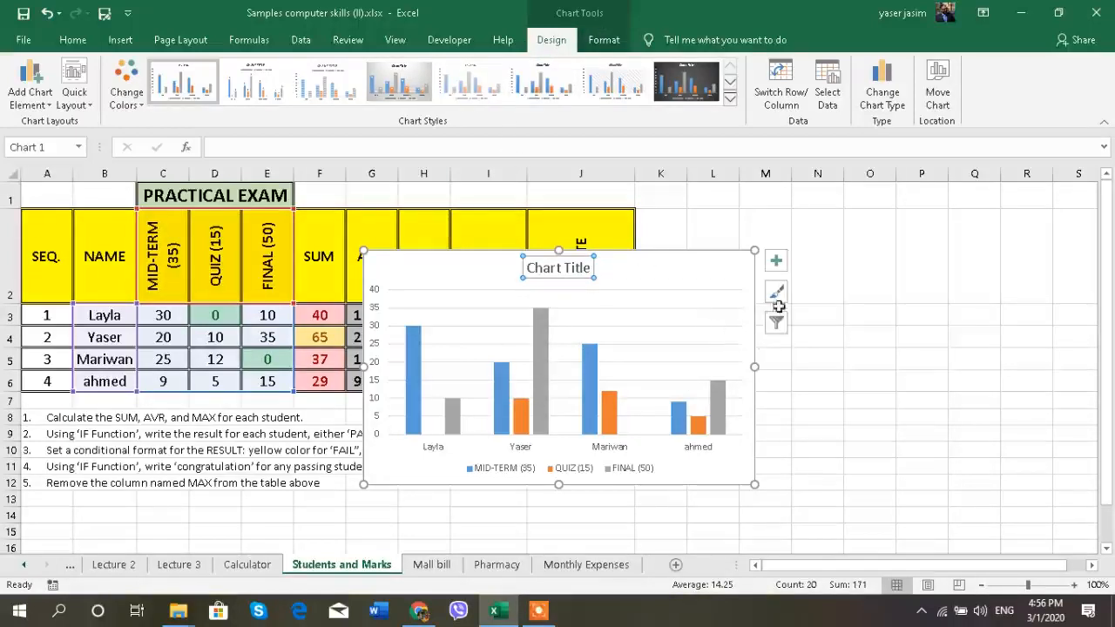
pyautogui.click(776, 261)
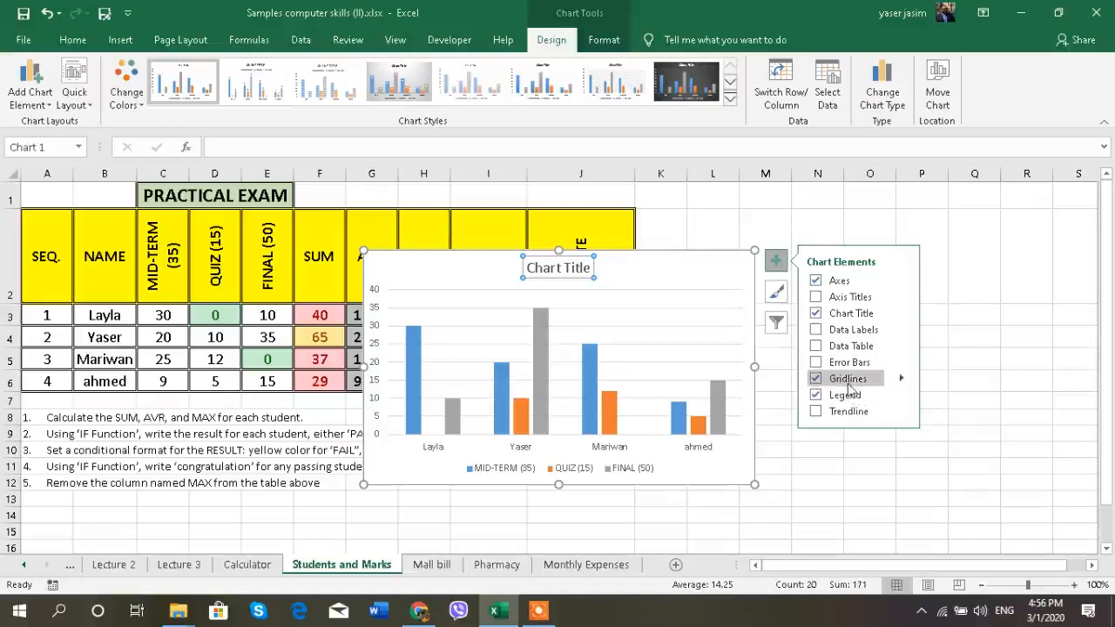
pyautogui.click(955, 236)
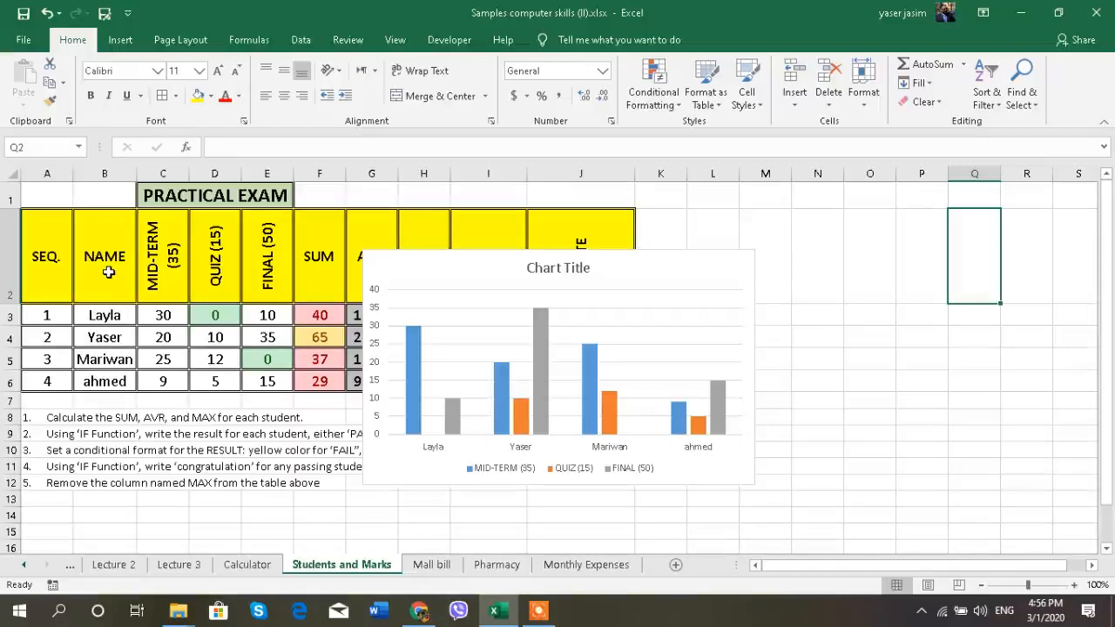
# Insert a 2-D pie chart from only the NAME and SUM columns, rows 2 to 6.
pyautogui.moveTo(105, 266); pyautogui.dragTo(103, 380)
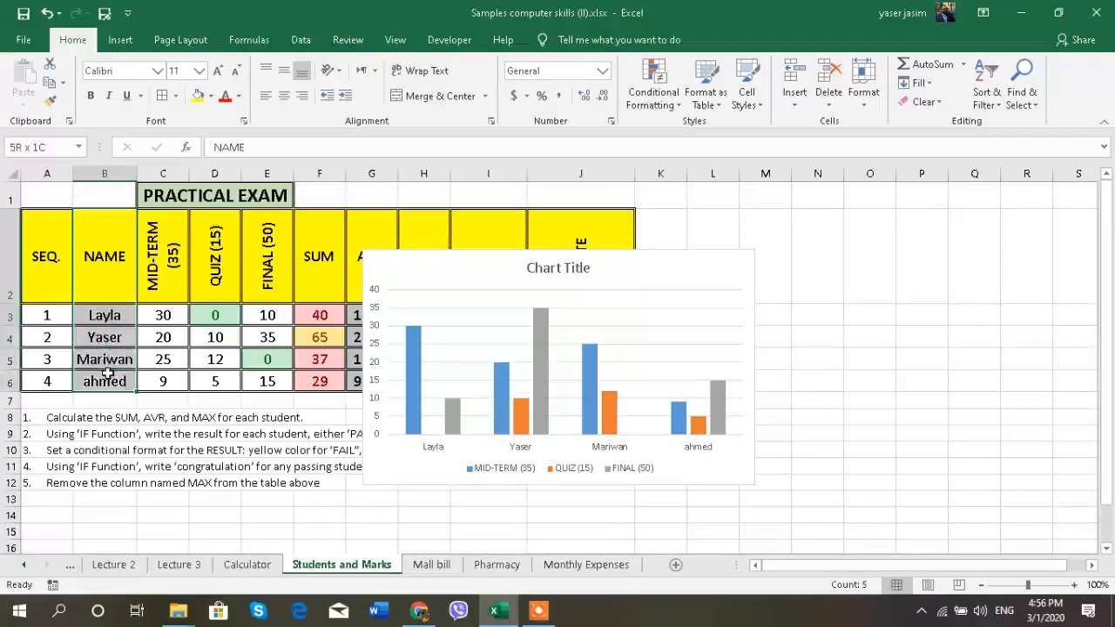
pyautogui.moveTo(306, 262); pyautogui.dragTo(322, 383)
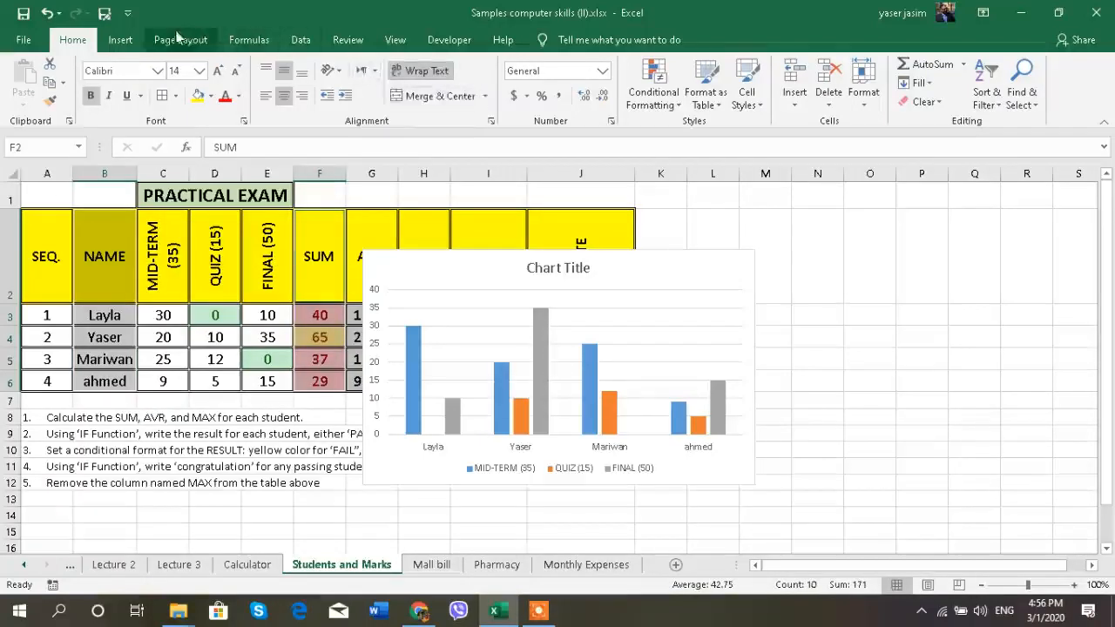
pyautogui.click(120, 40)
pyautogui.click(438, 102)
pyautogui.click(446, 154)
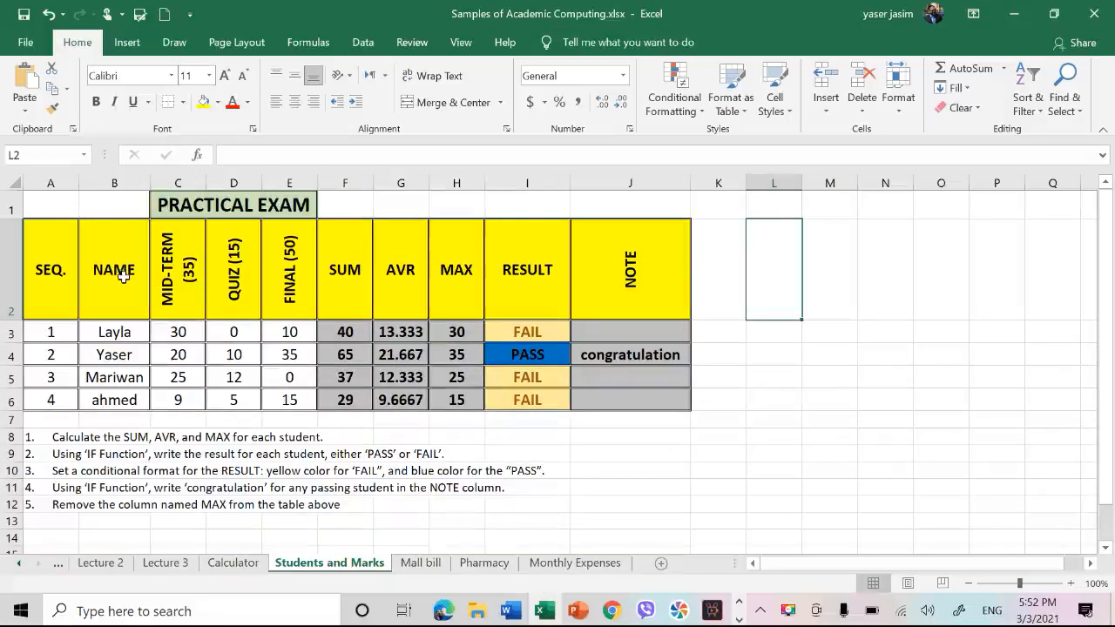
# Insert a 2-D line chart from the table range B2:F6, covering NAME through SUM.
pyautogui.moveTo(115, 272); pyautogui.dragTo(132, 399)
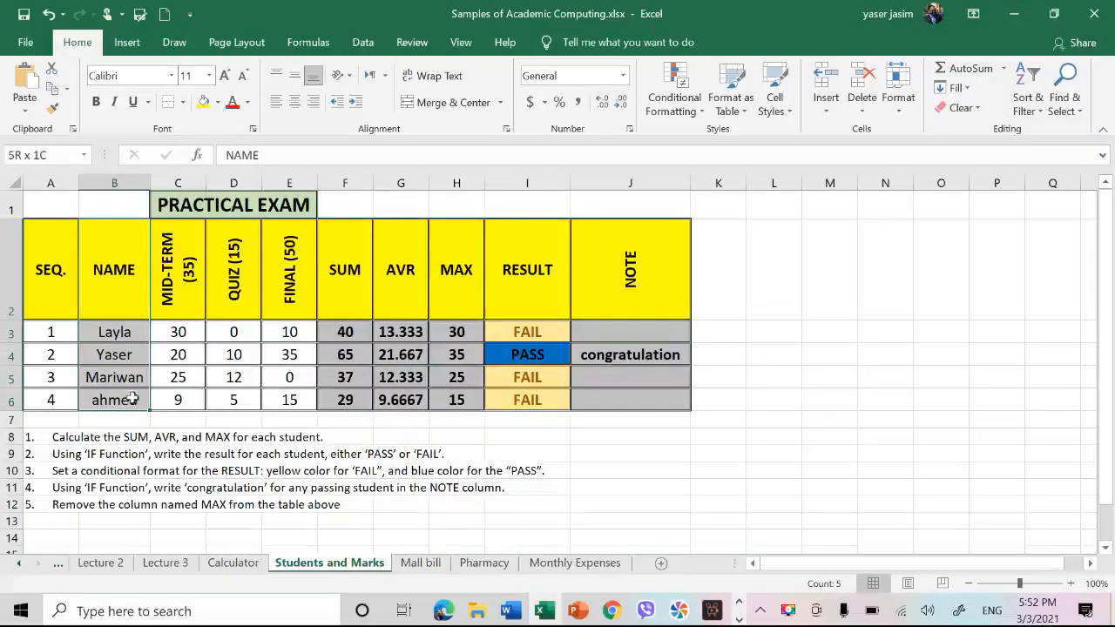
pyautogui.moveTo(150, 399); pyautogui.dragTo(345, 399)
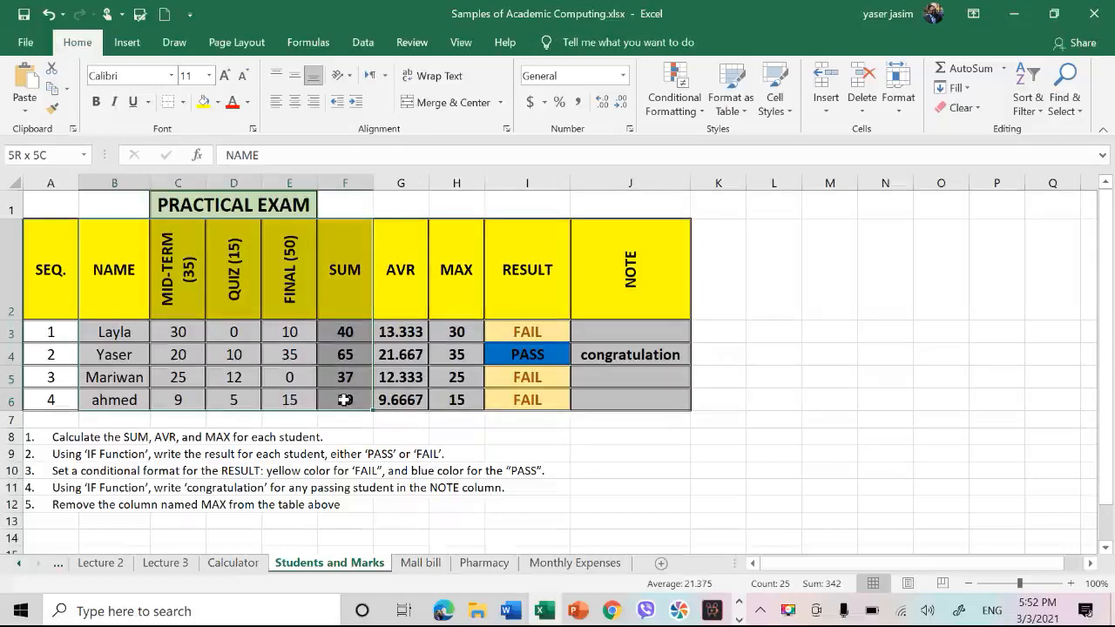
pyautogui.moveTo(345, 400); pyautogui.dragTo(344, 400)
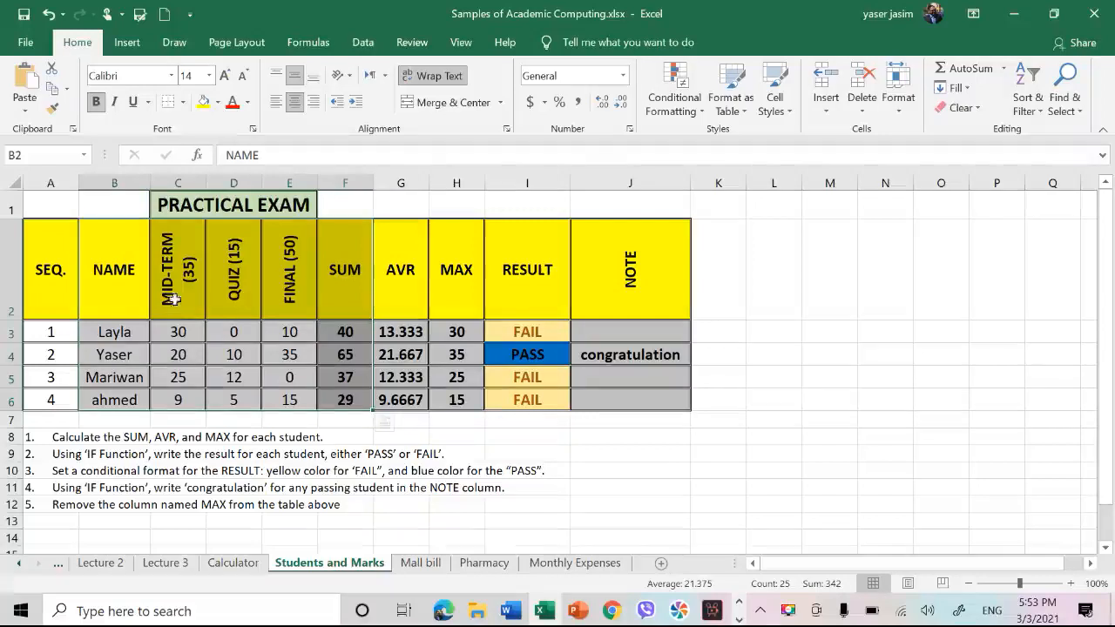
pyautogui.click(145, 51)
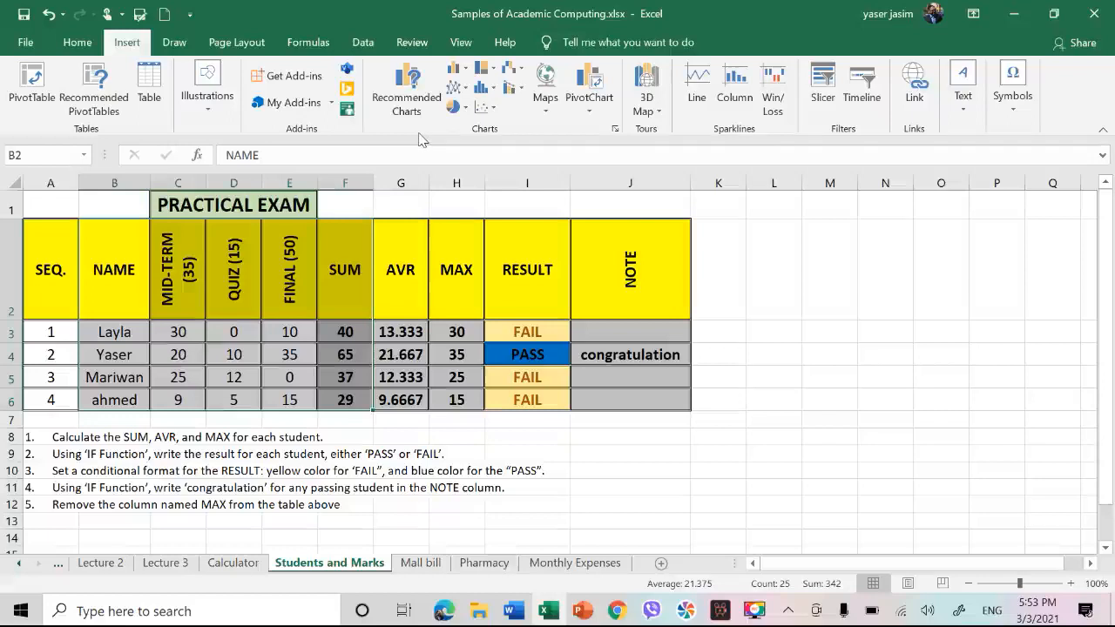
pyautogui.click(468, 93)
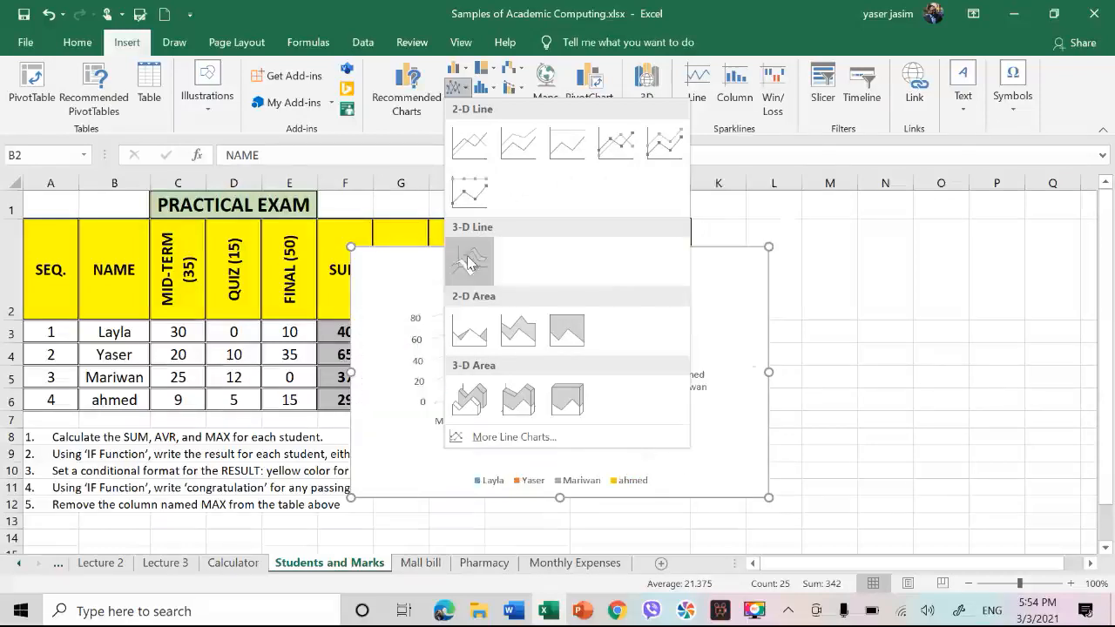
pyautogui.click(467, 148)
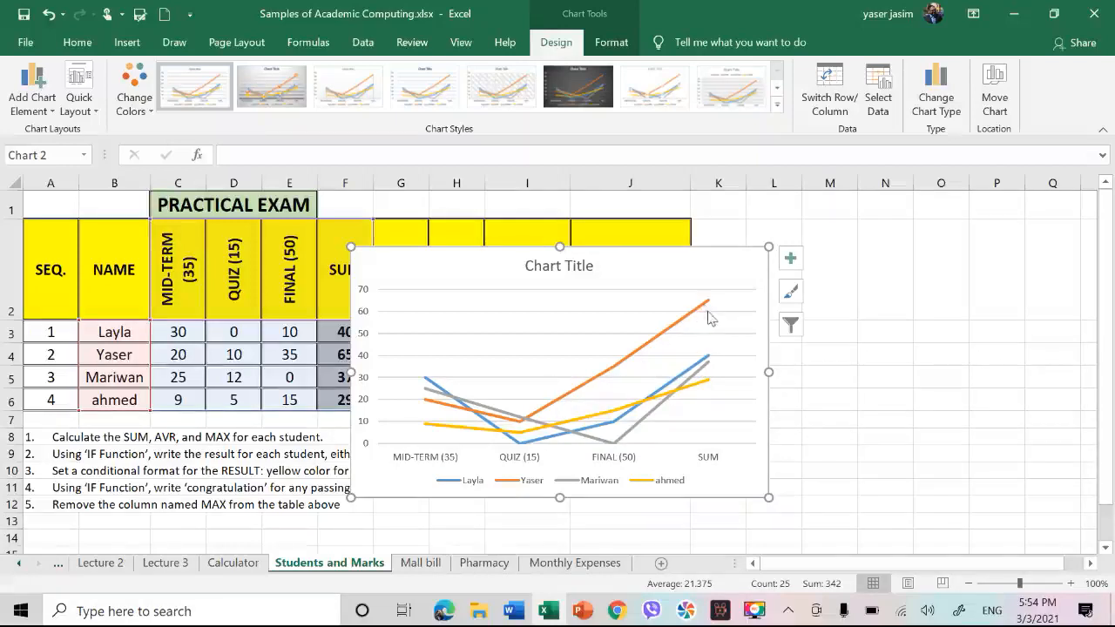
# Try out the line chart's gridlines and legend elements, with the legend position set to Bottom.
pyautogui.moveTo(707, 305)
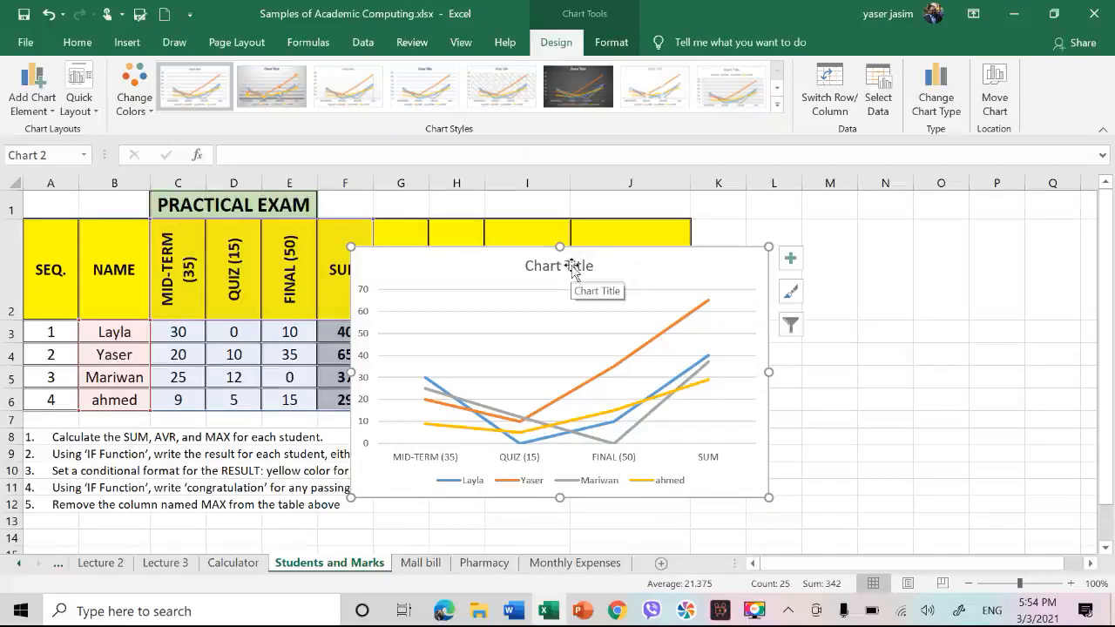
pyautogui.click(790, 260)
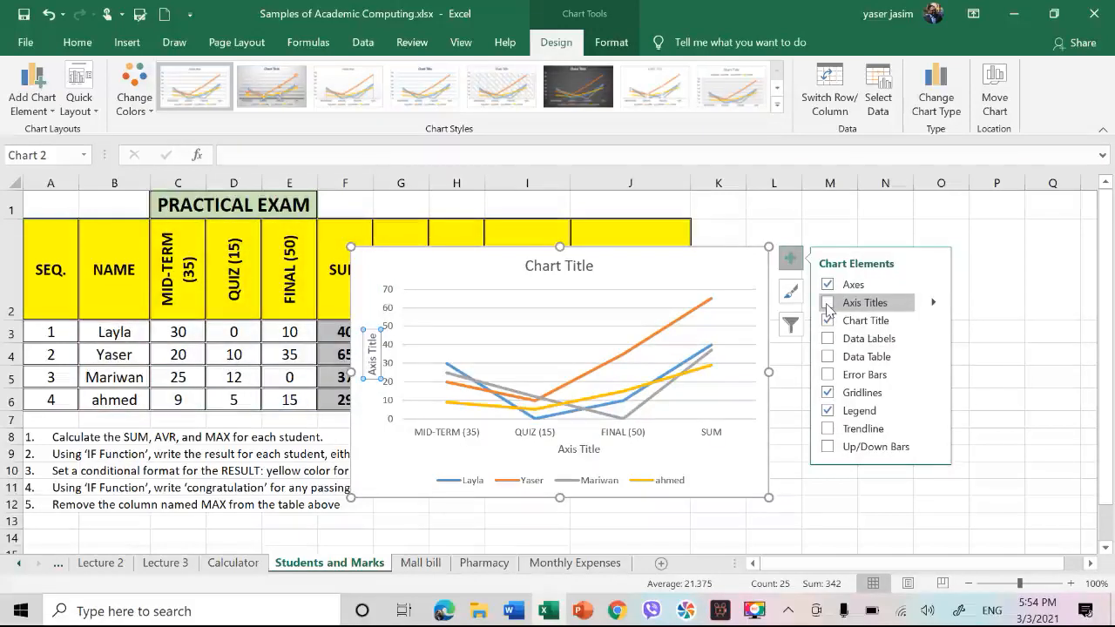
pyautogui.click(827, 393)
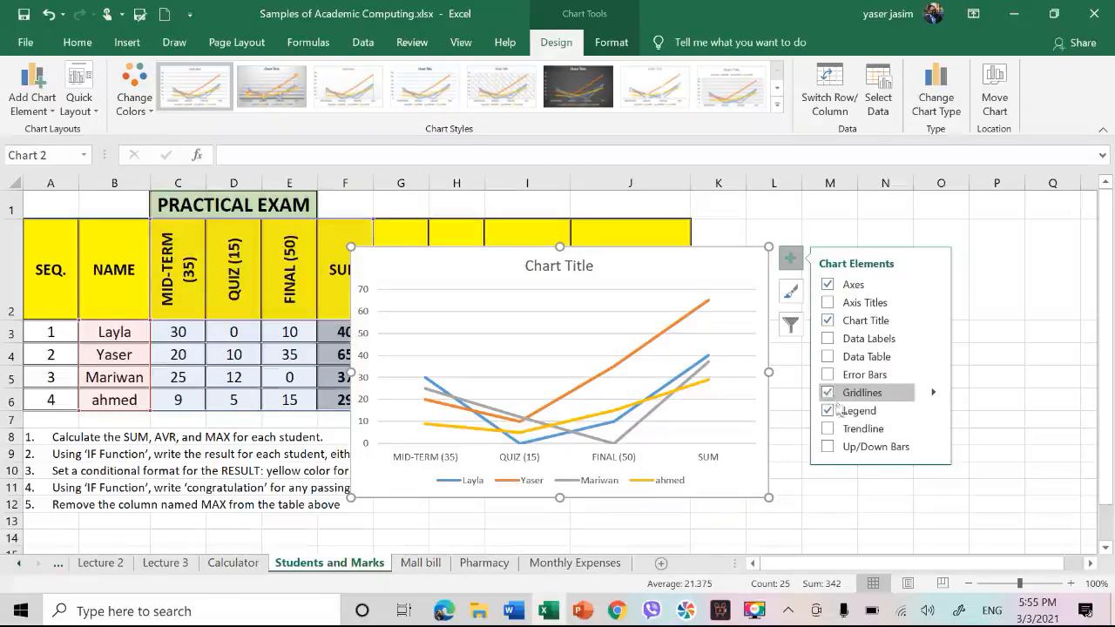
pyautogui.click(828, 411)
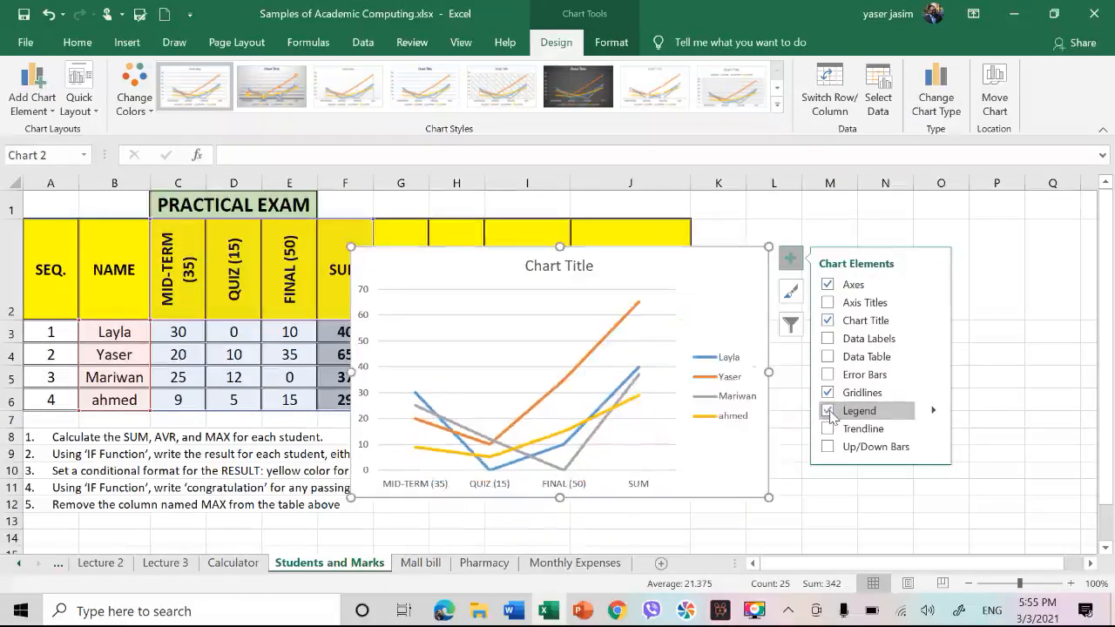
pyautogui.click(932, 410)
pyautogui.click(975, 482)
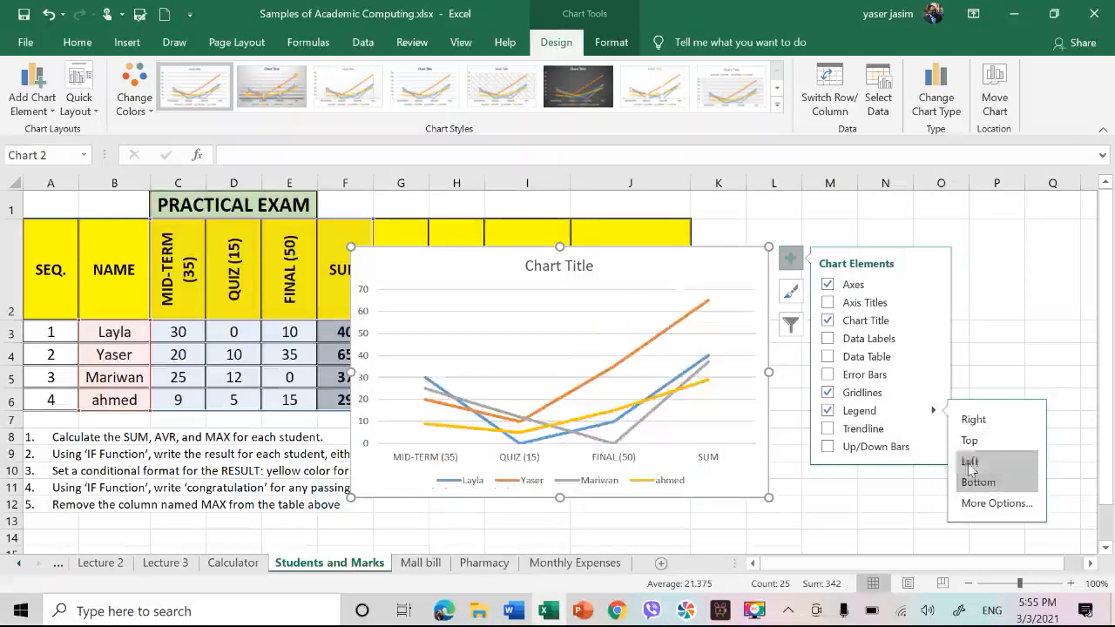
# Add a trendline based on the first student's series to the line chart and remove it again.
pyautogui.click(828, 429)
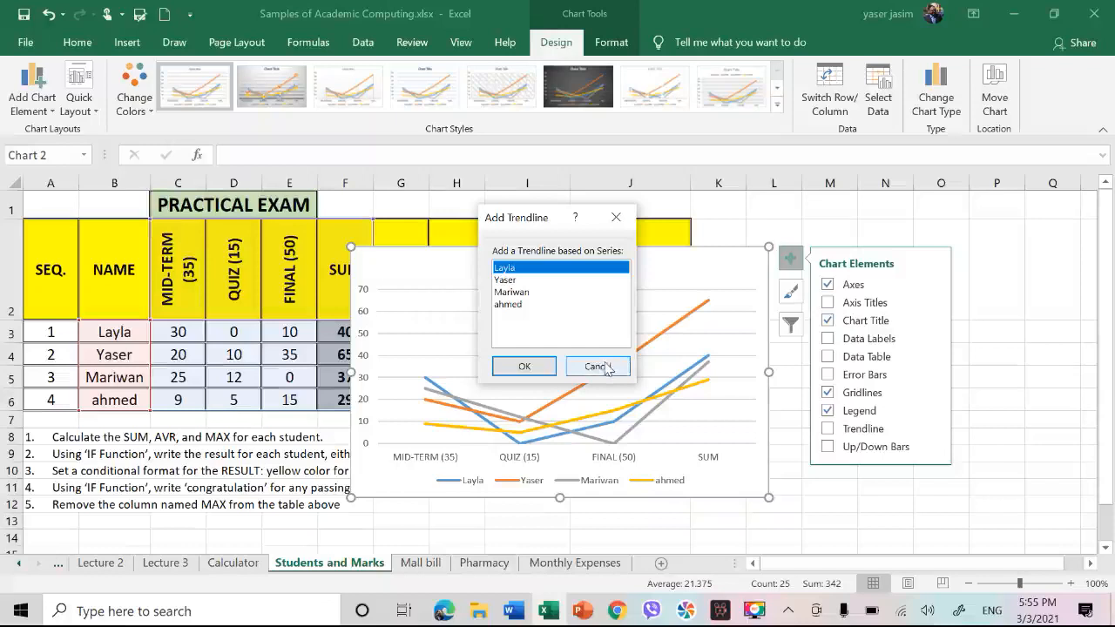
pyautogui.click(524, 366)
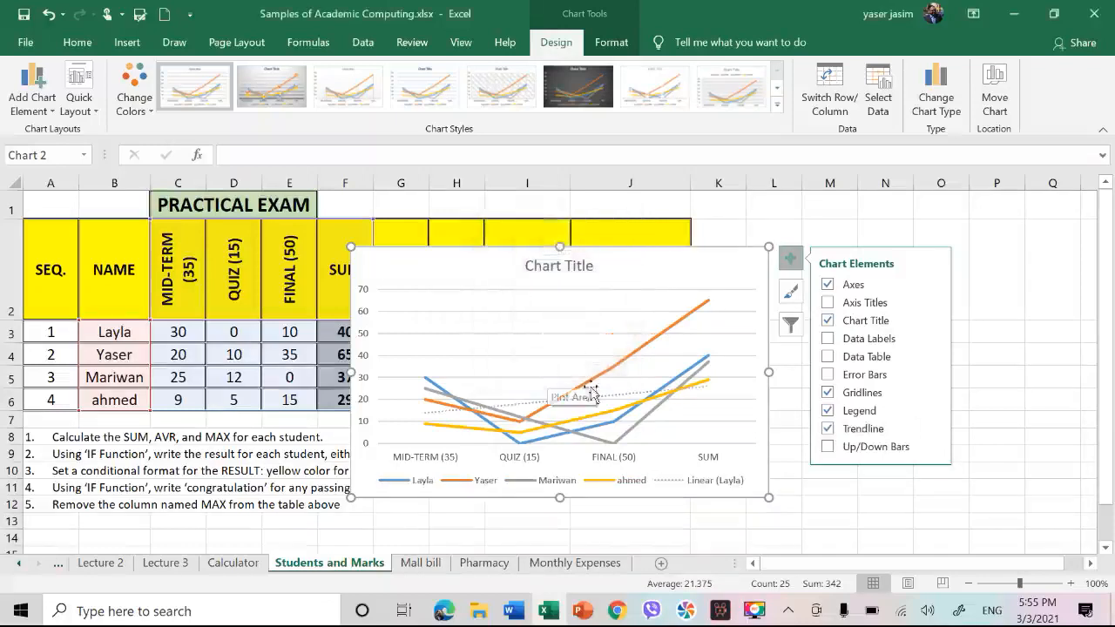
pyautogui.click(827, 429)
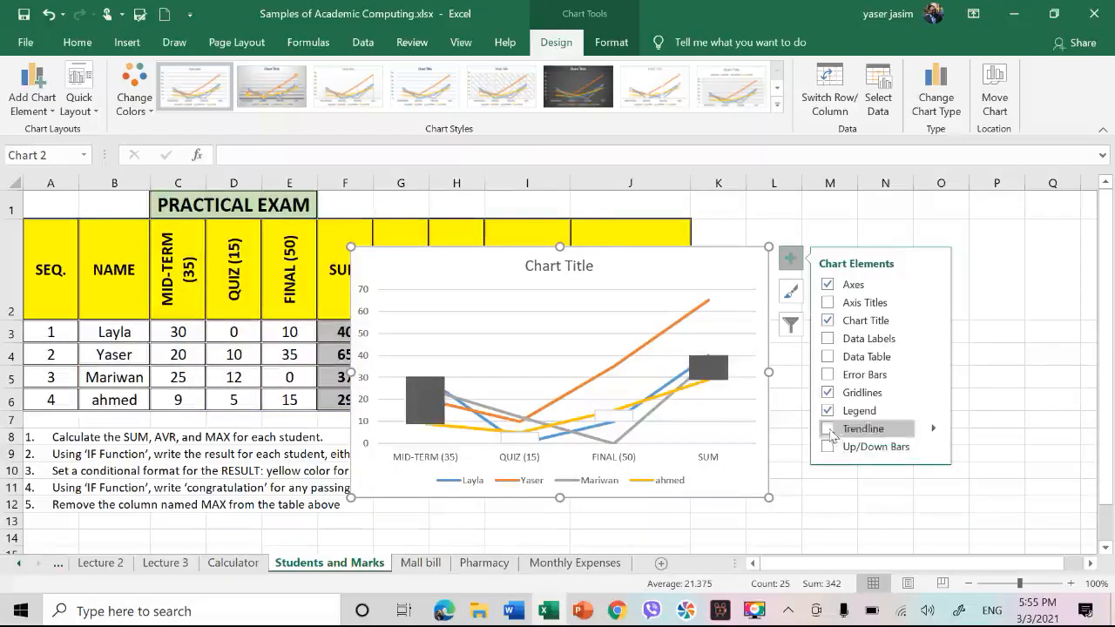
pyautogui.click(790, 259)
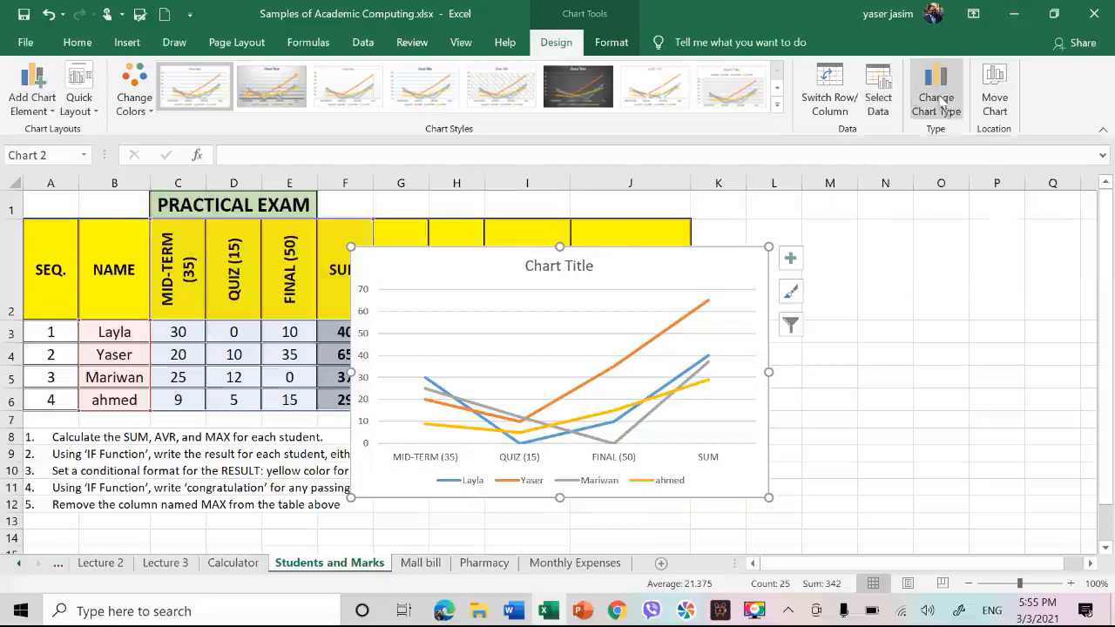
# Change the line chart's type to Line with Markers.
pyautogui.click(612, 45)
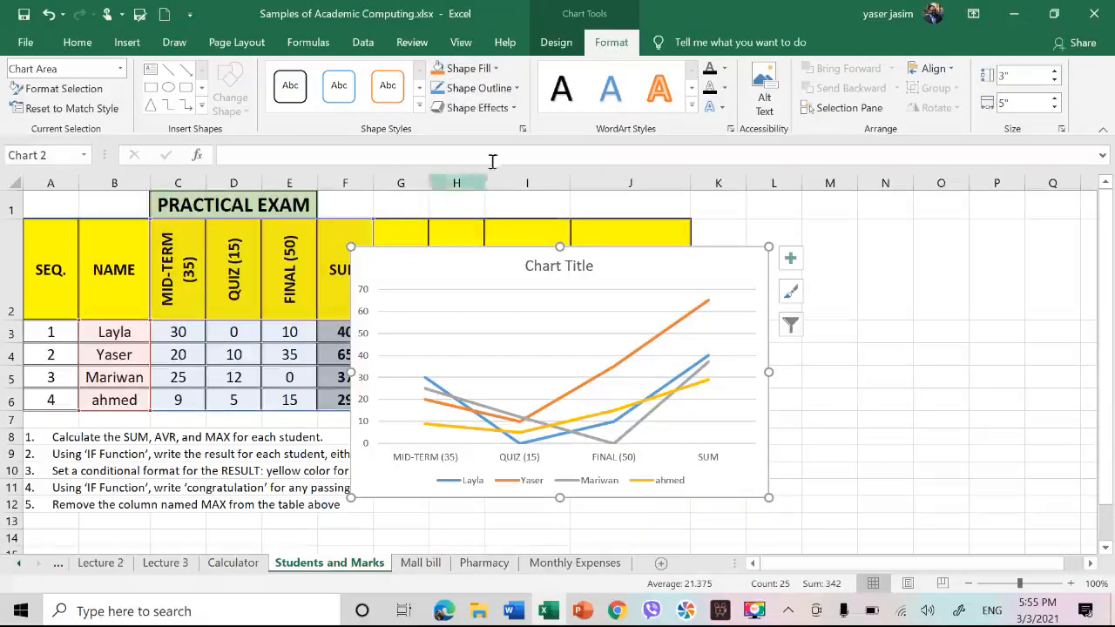
pyautogui.click(555, 42)
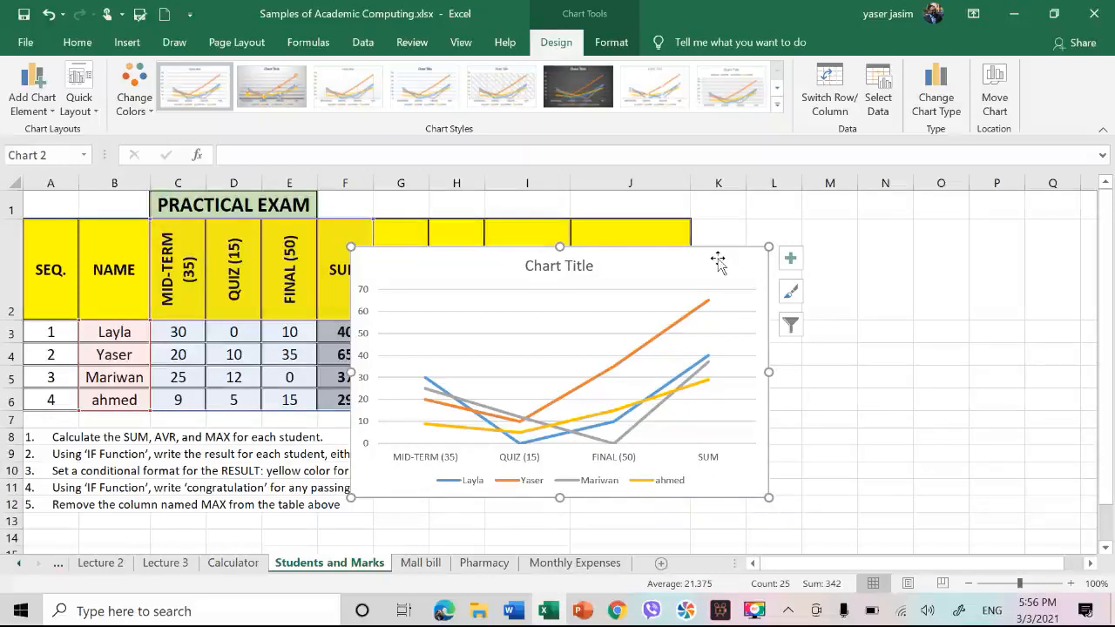
pyautogui.click(936, 96)
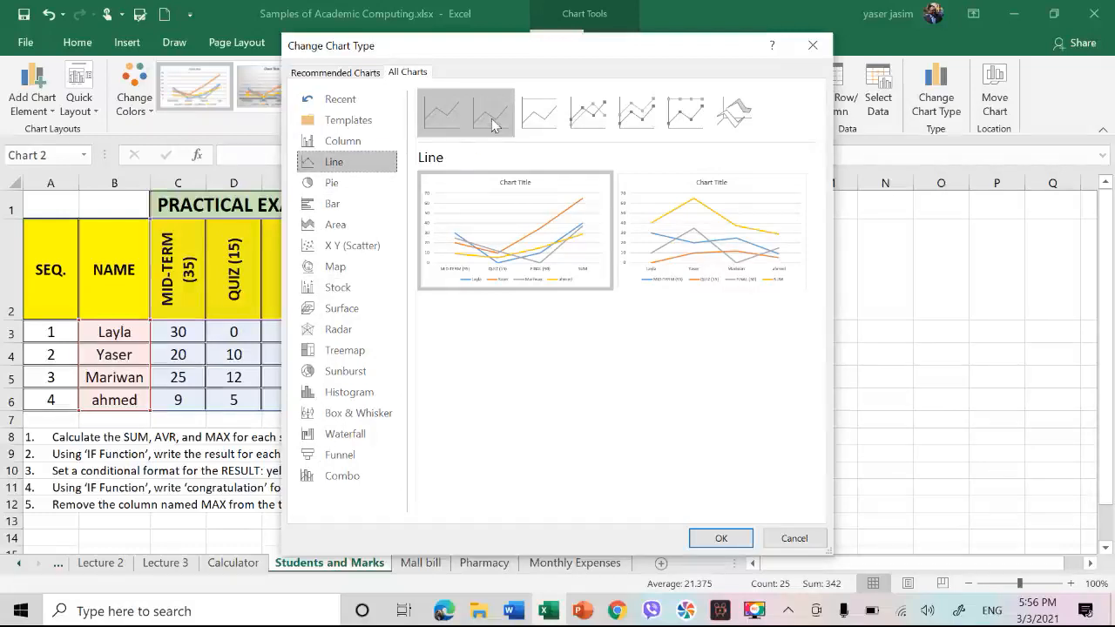
pyautogui.click(591, 113)
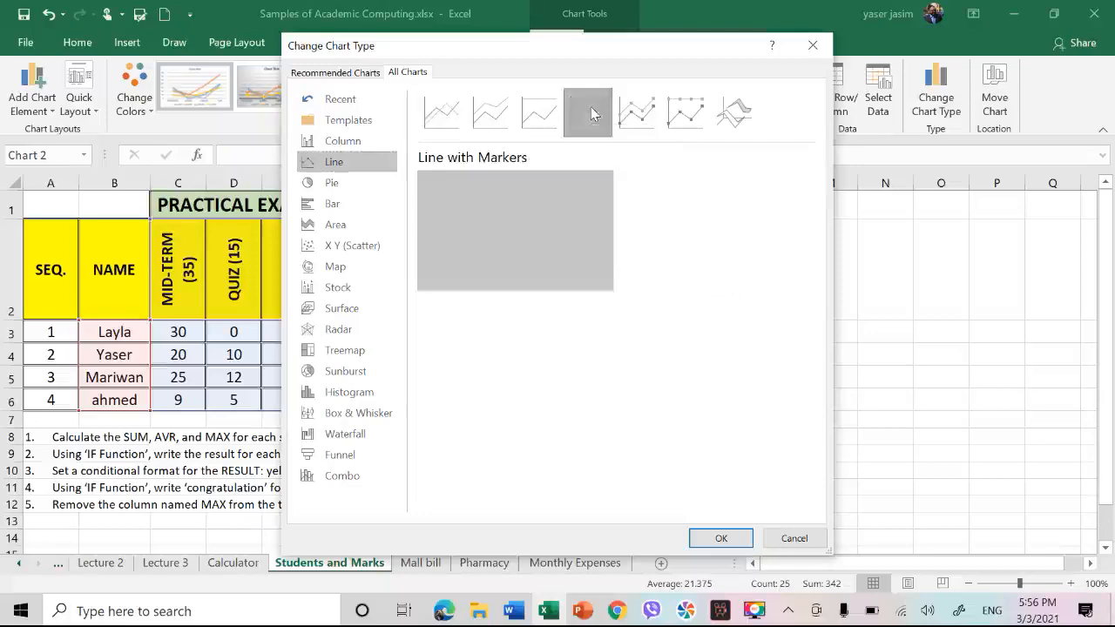
pyautogui.click(719, 538)
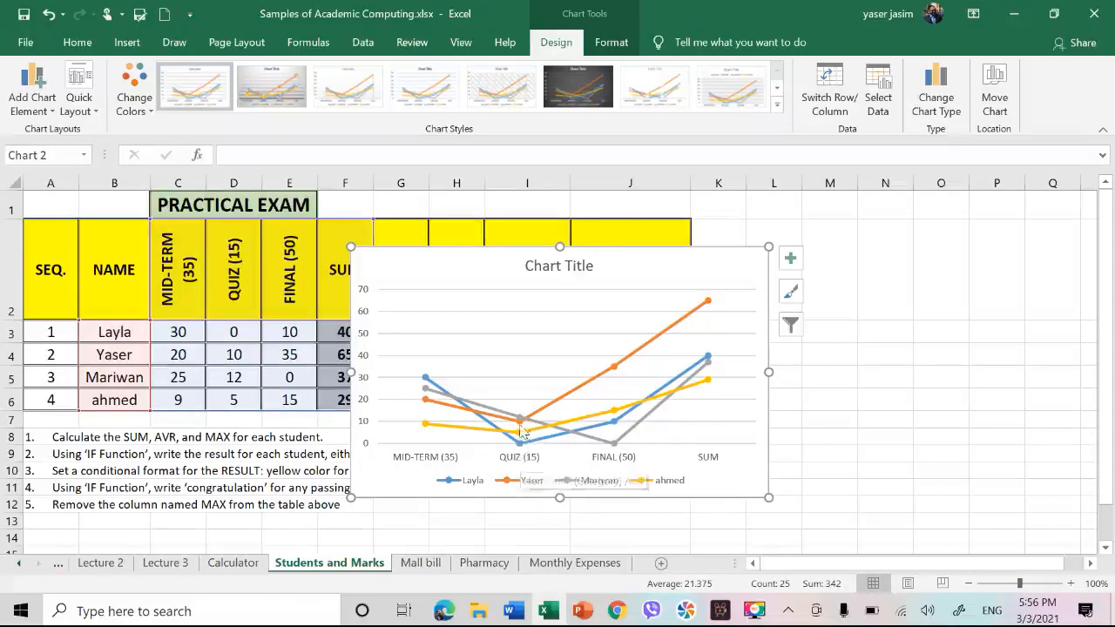
# Show data labels on the line chart and select the whole chart area.
pyautogui.click(794, 261)
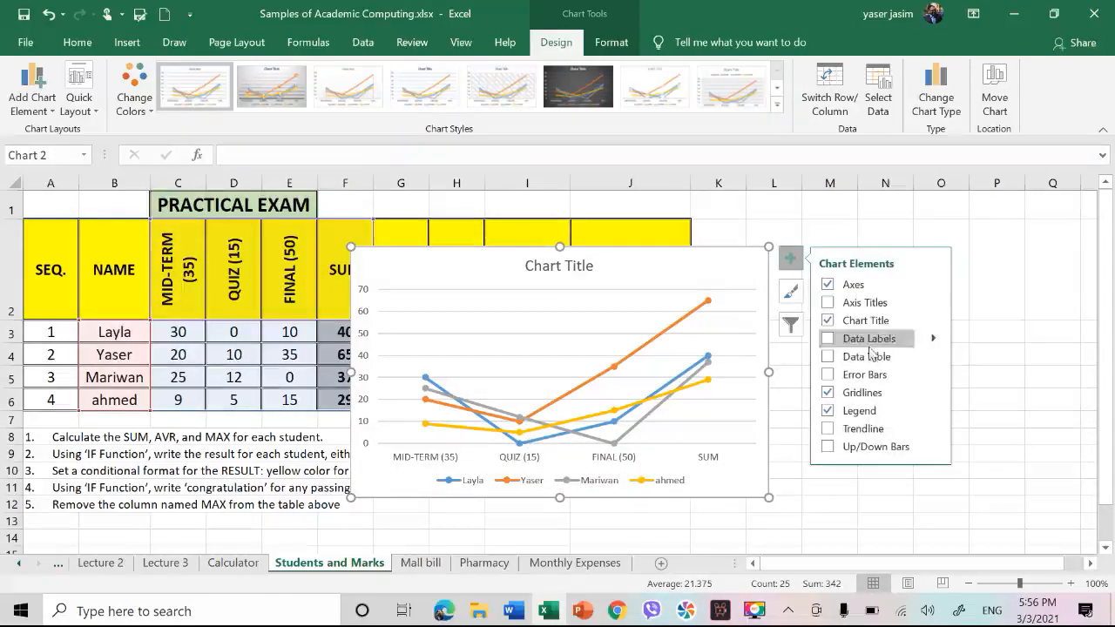
pyautogui.click(828, 339)
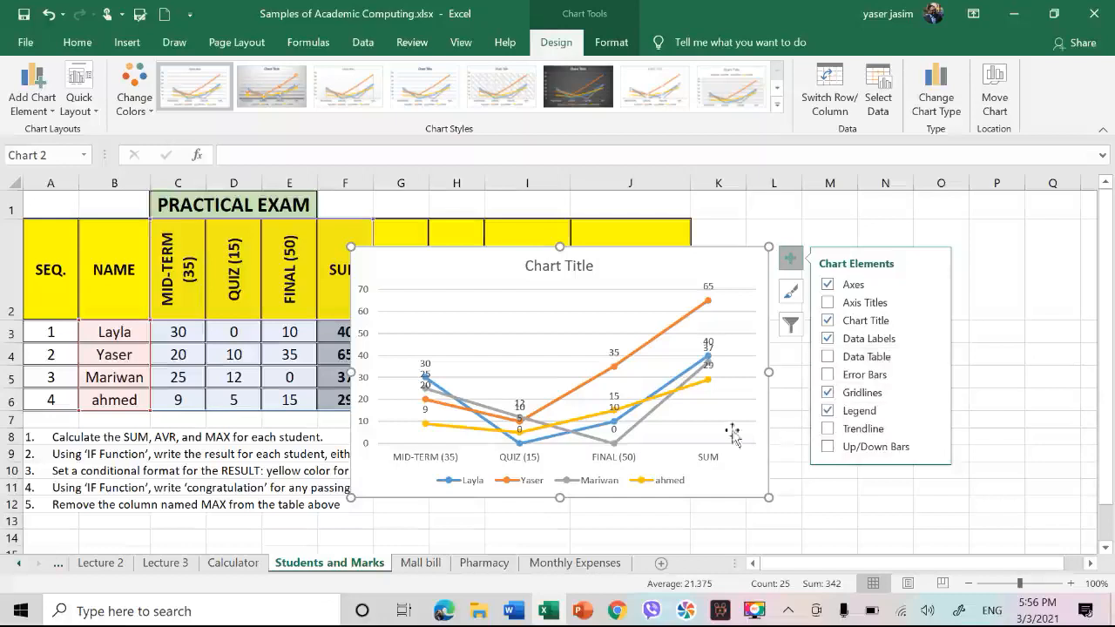
pyautogui.click(721, 419)
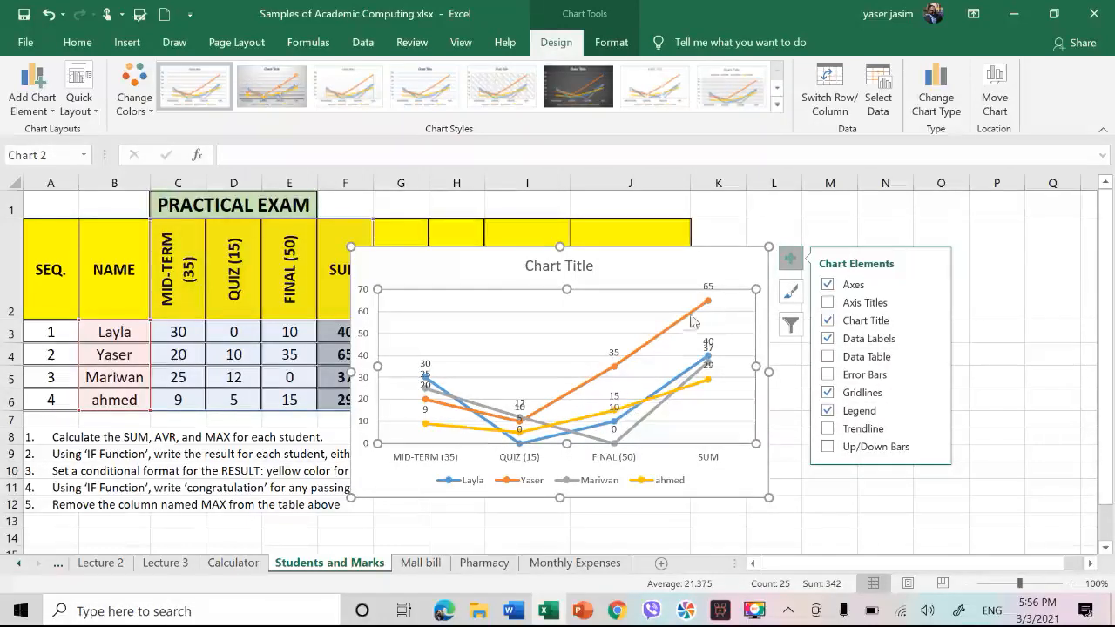
pyautogui.click(701, 272)
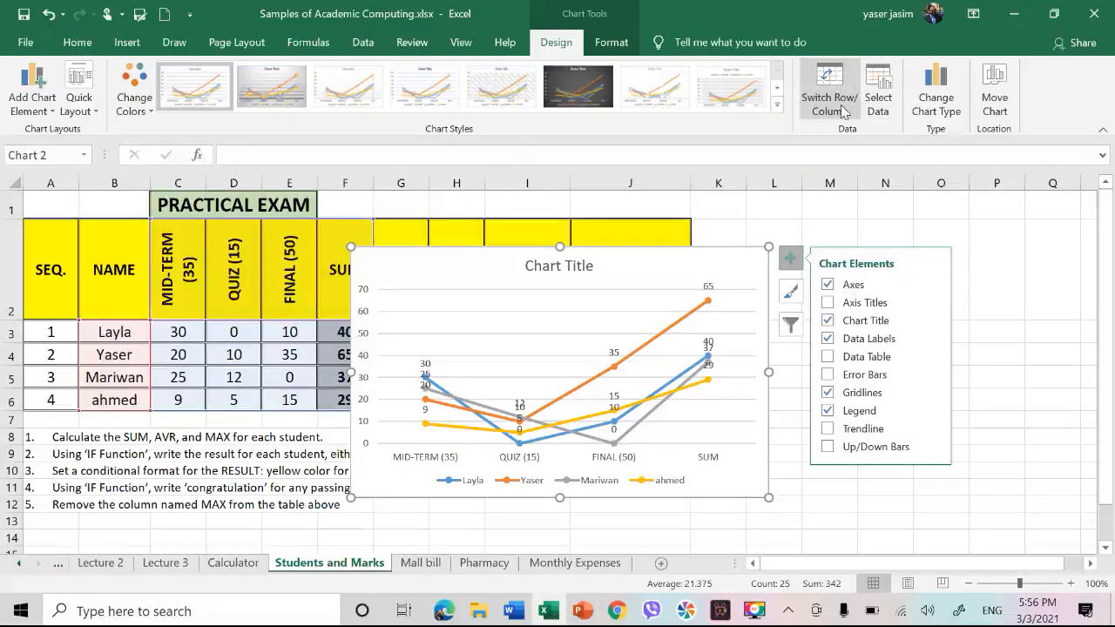
# Change the line chart's type to 3-D Line.
pyautogui.click(936, 91)
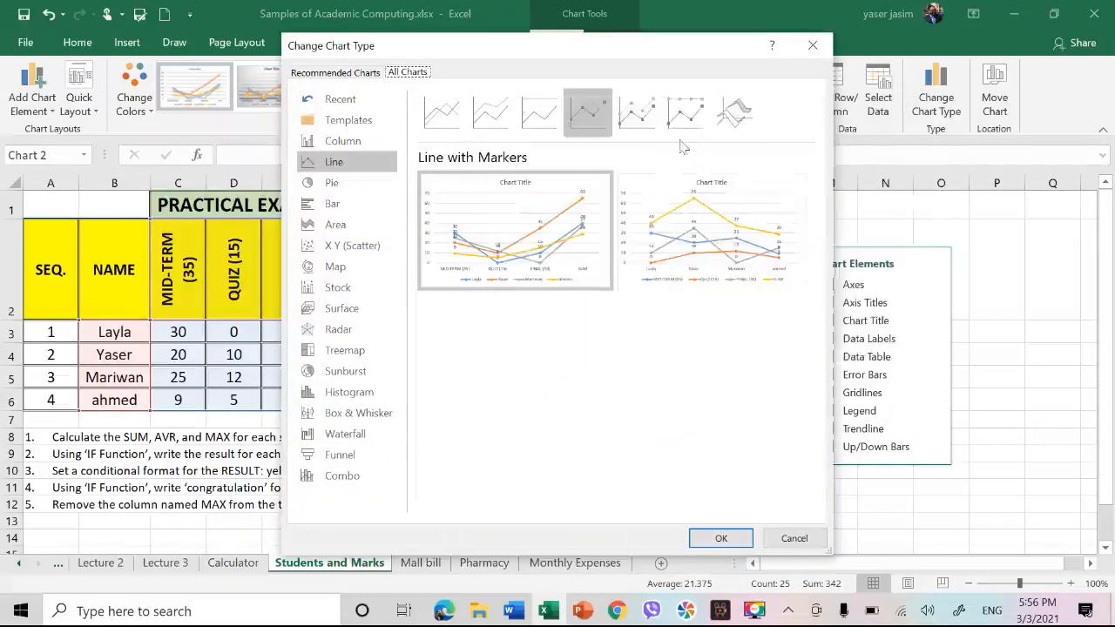
pyautogui.click(744, 133)
pyautogui.moveTo(557, 248)
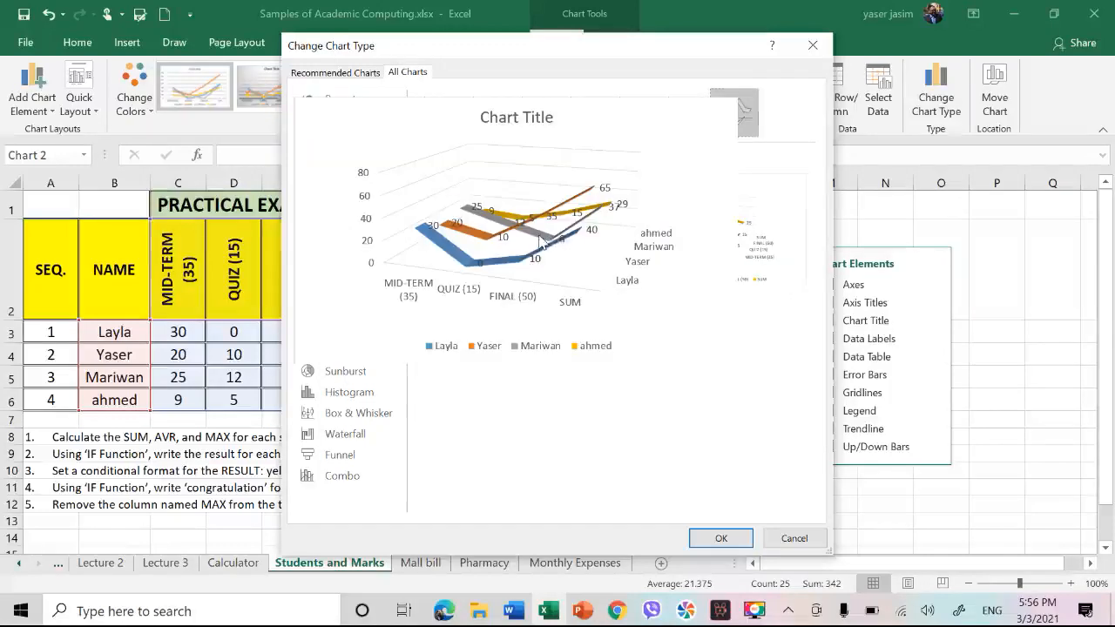
pyautogui.click(721, 537)
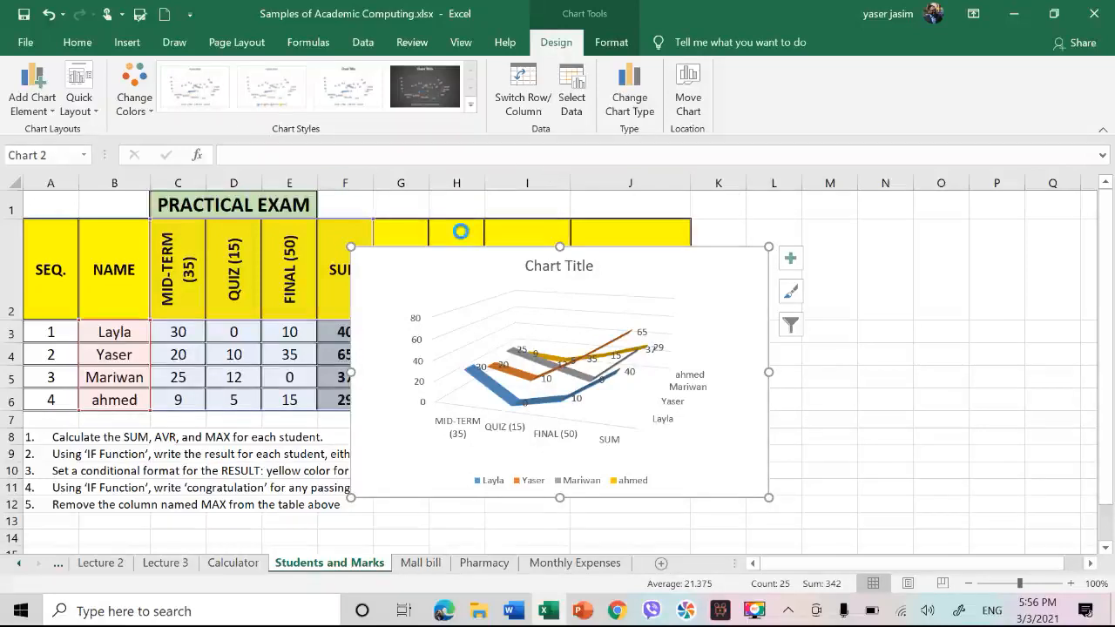
# Undo the line chart's 3-D type change, data labels and Line with Markers type.
pyautogui.hotkey('ctrl', 'z')
pyautogui.hotkey('ctrl', 'z')
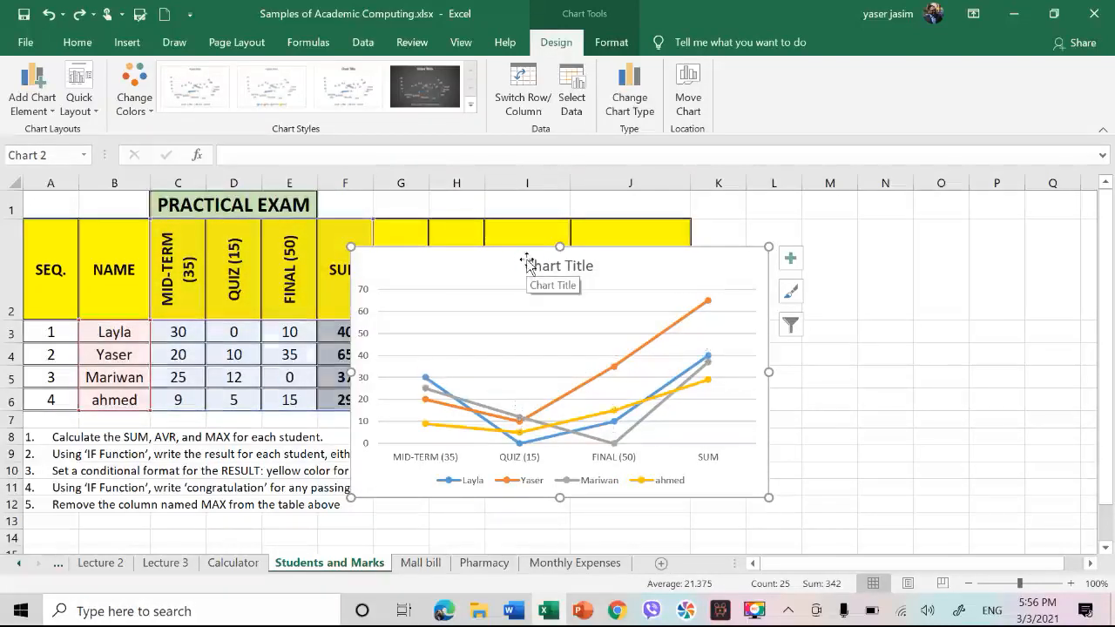
pyautogui.hotkey('ctrl', 'z')
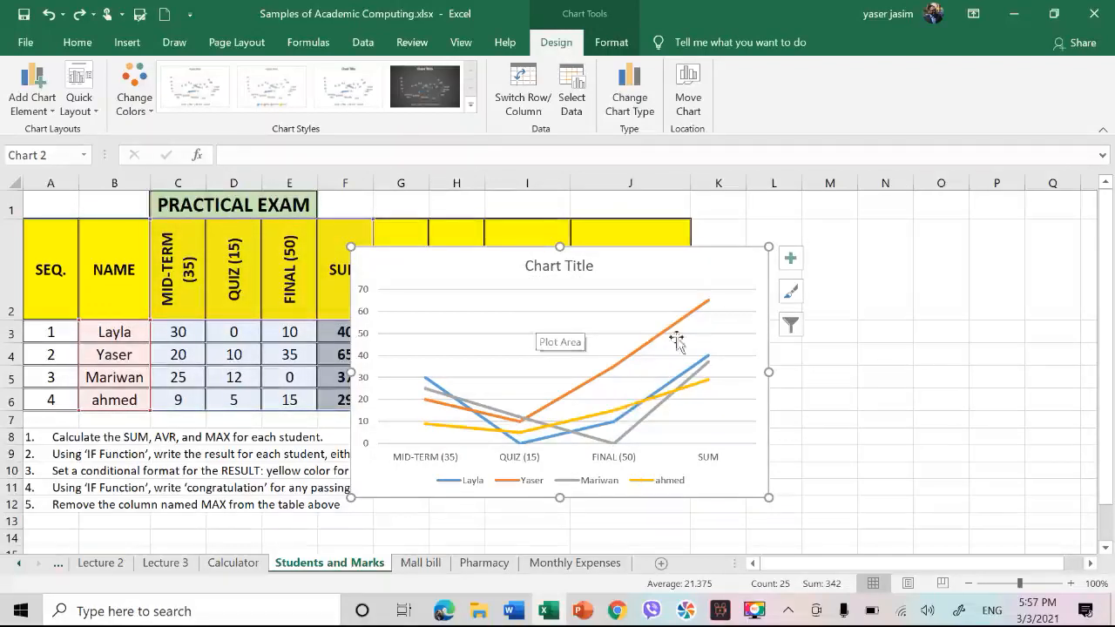
# Delete the line chart from the Students and Marks sheet.
pyautogui.click(609, 43)
pyautogui.click(573, 43)
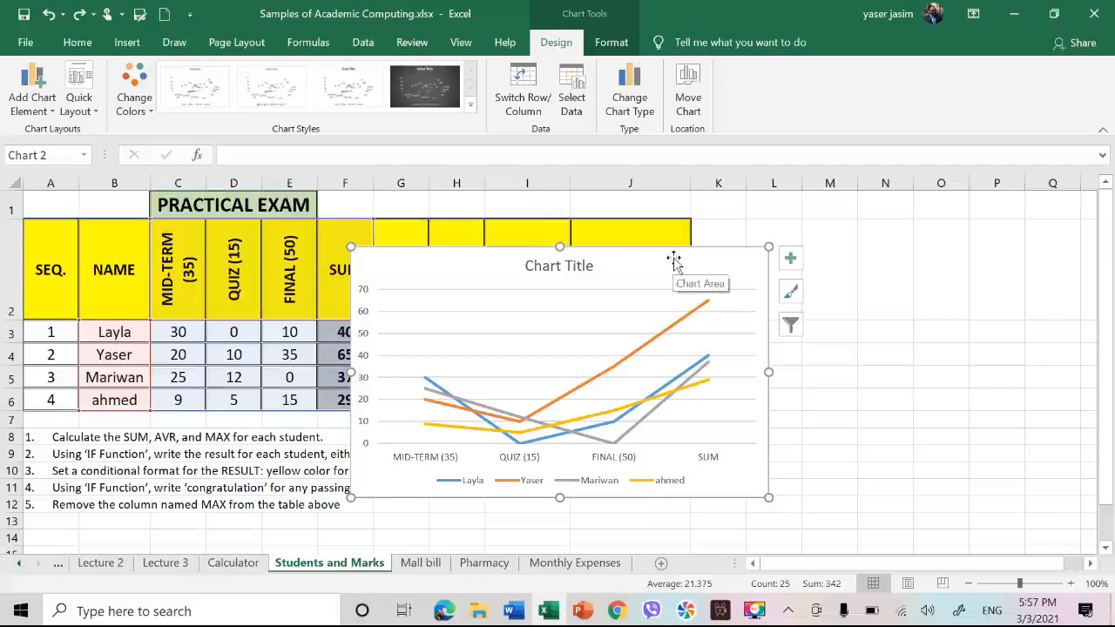
pyautogui.press('Delete')
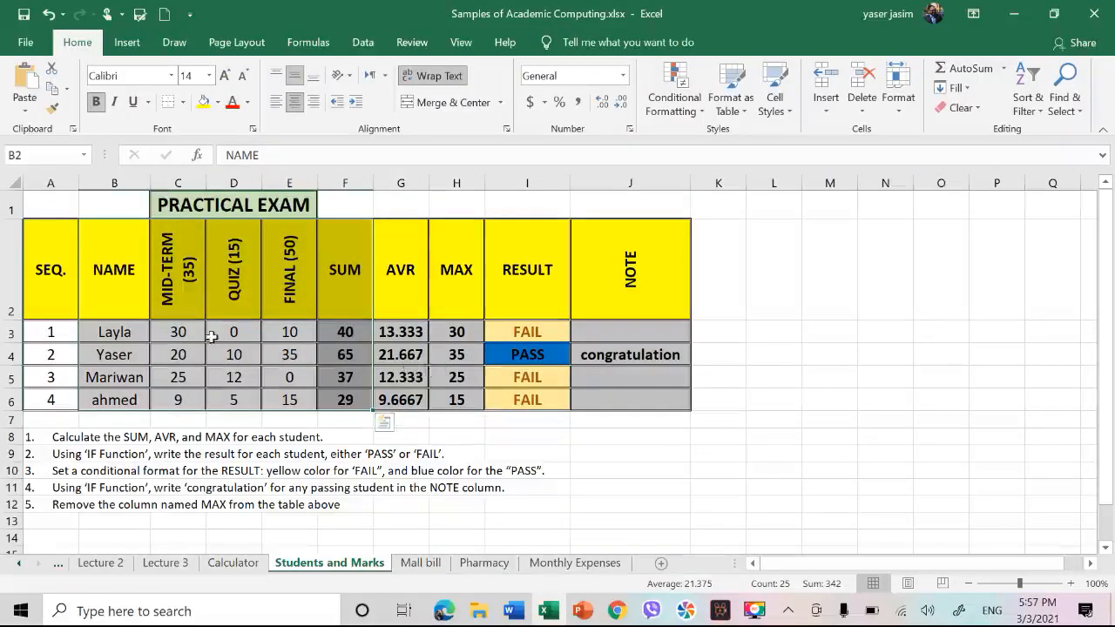
# Insert a clustered column chart from B2:F6 and place it to the right of the RESULT column.
pyautogui.click(179, 351)
pyautogui.moveTo(112, 278); pyautogui.dragTo(337, 397)
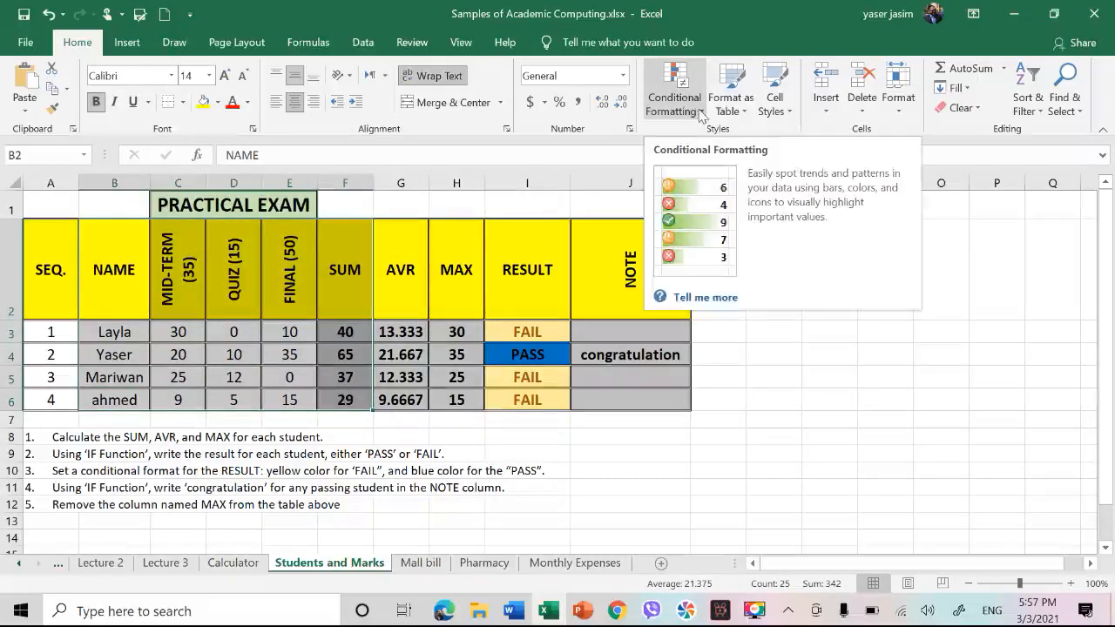
pyautogui.click(127, 42)
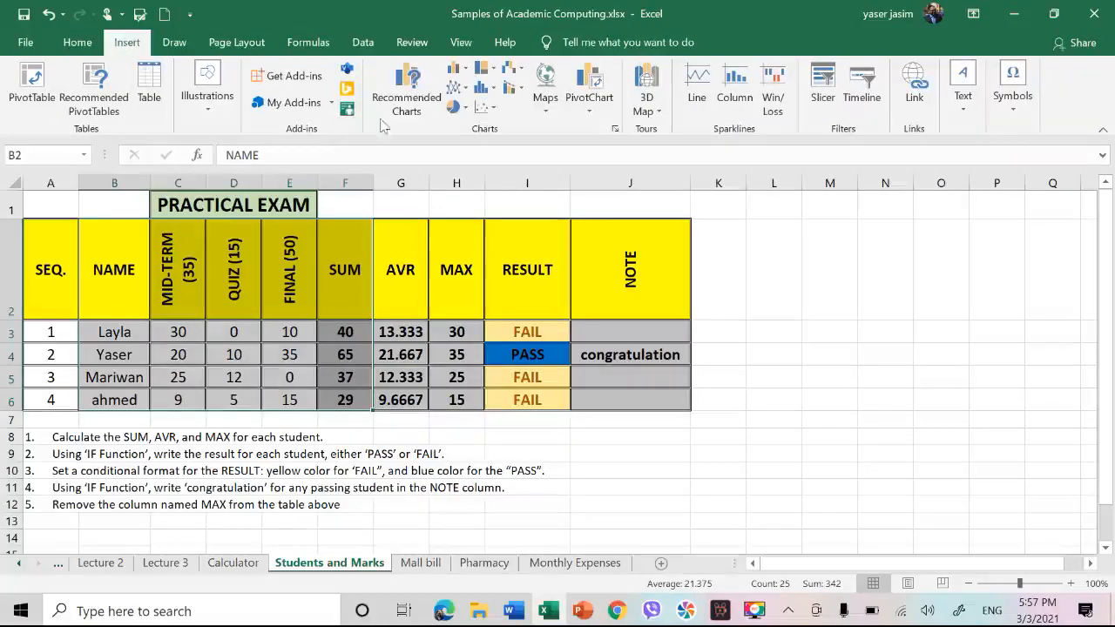
pyautogui.click(457, 69)
pyautogui.click(478, 119)
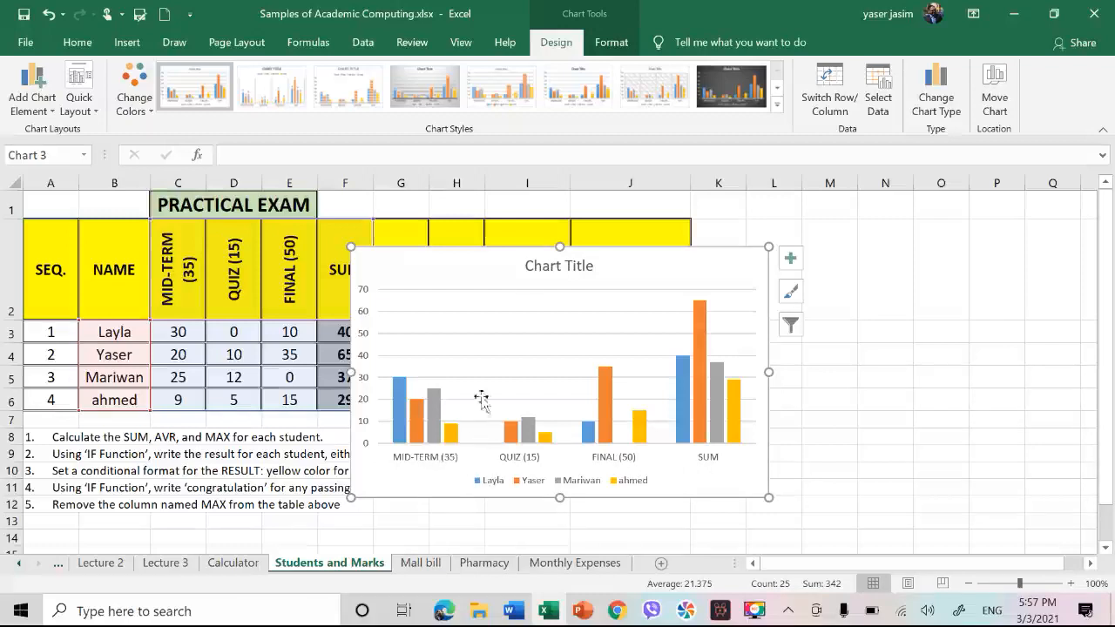
pyautogui.moveTo(540, 257); pyautogui.dragTo(723, 219)
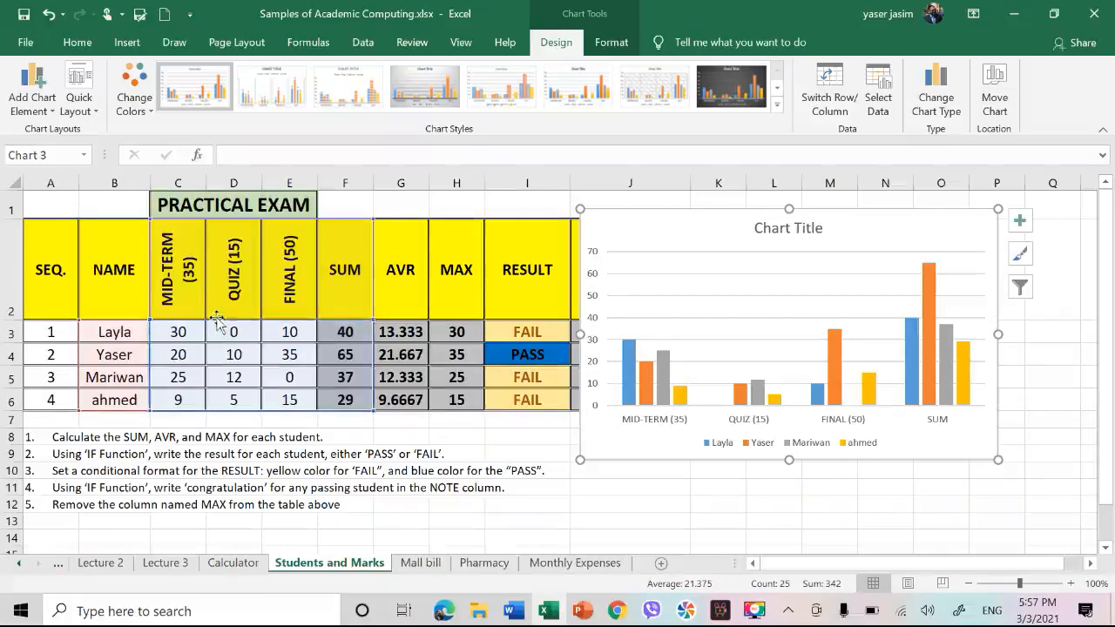
# Switch the column chart's rows and columns so the students form the horizontal axis and the exams form the series.
pyautogui.click(831, 105)
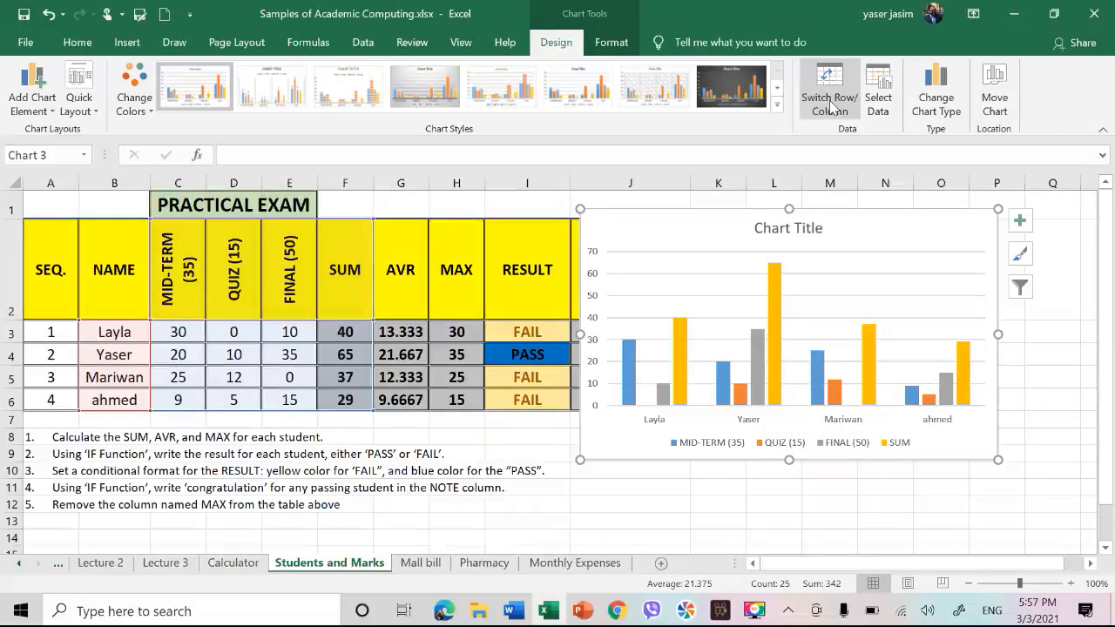
pyautogui.click(831, 104)
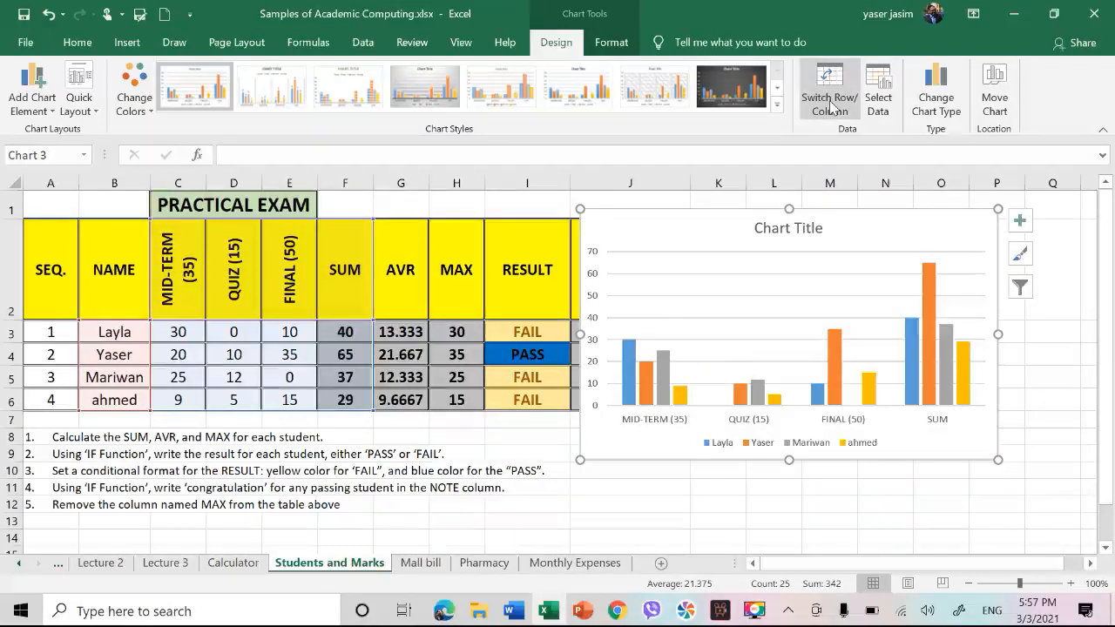
pyautogui.click(832, 104)
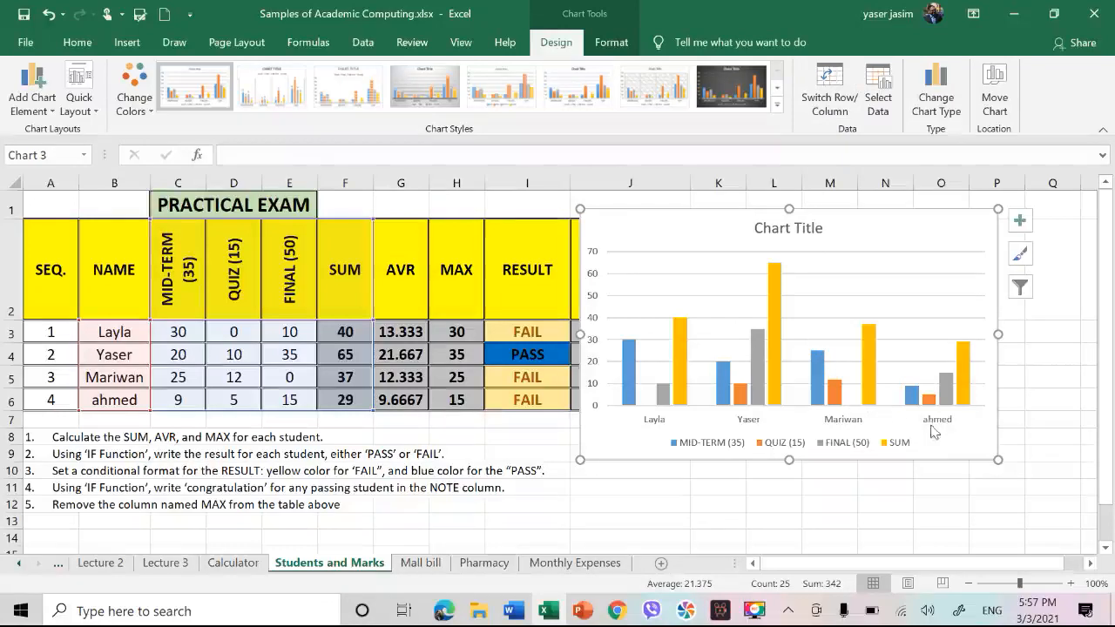
pyautogui.moveTo(916, 403)
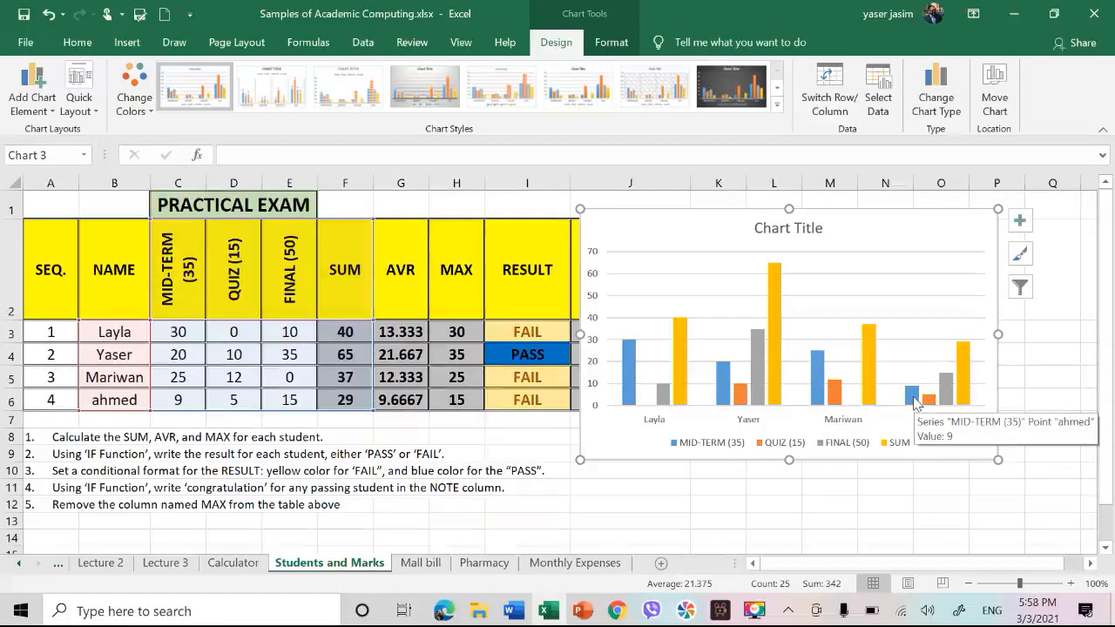
# Show data labels on the column chart and deselect the chart.
pyautogui.click(1019, 220)
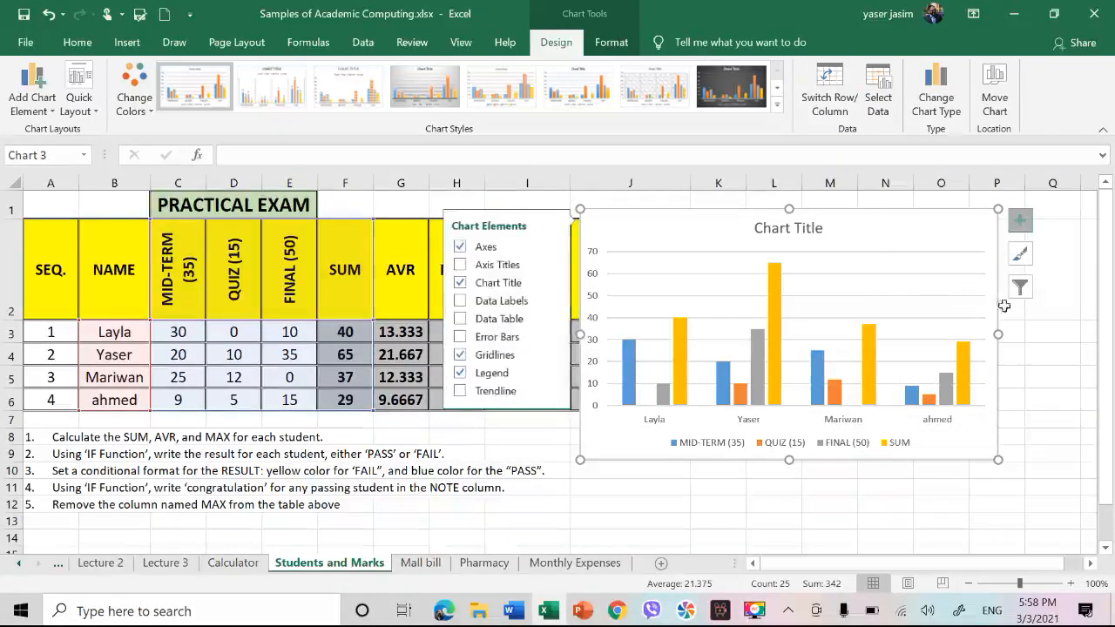
pyautogui.click(484, 301)
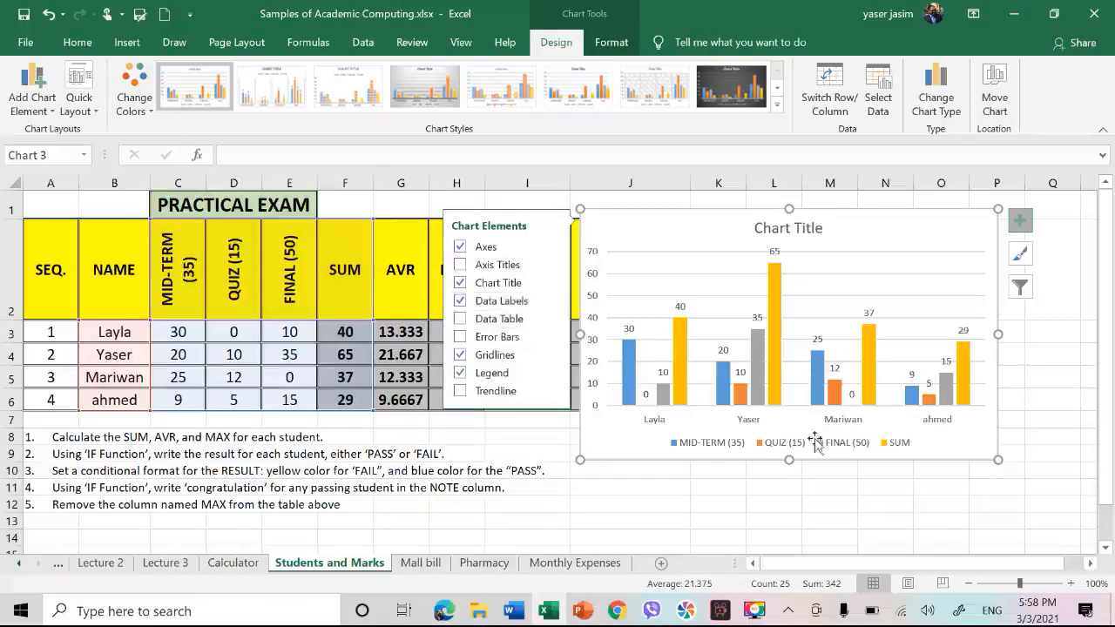
pyautogui.click(860, 484)
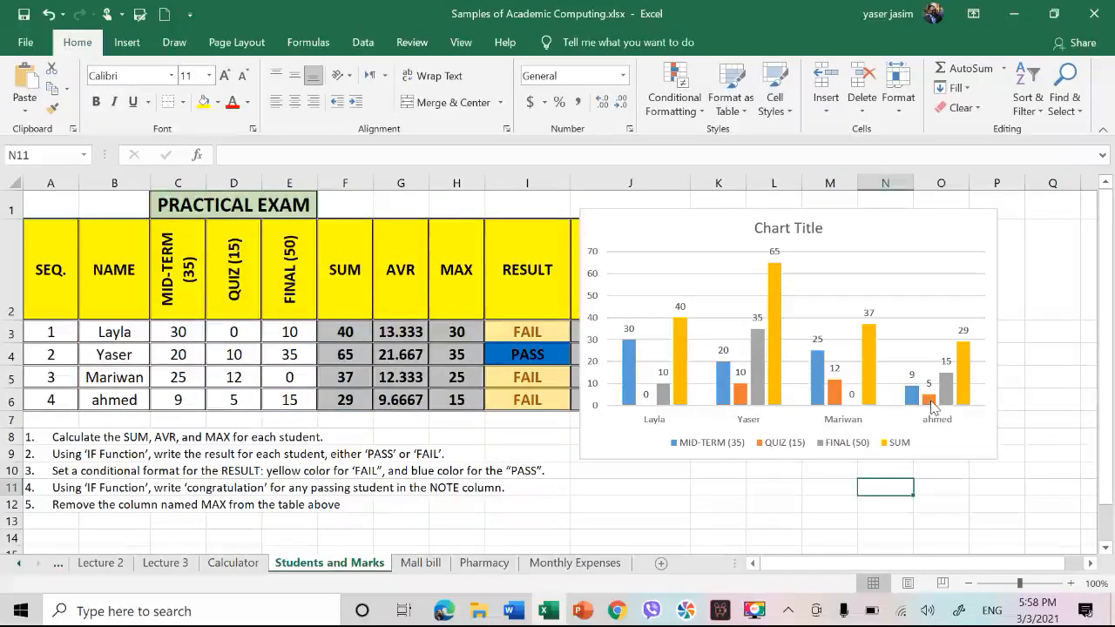
# Examine the fourth student's QUIZ (15), FINAL (50) and SUM bars by selecting each series in turn.
pyautogui.moveTo(932, 406)
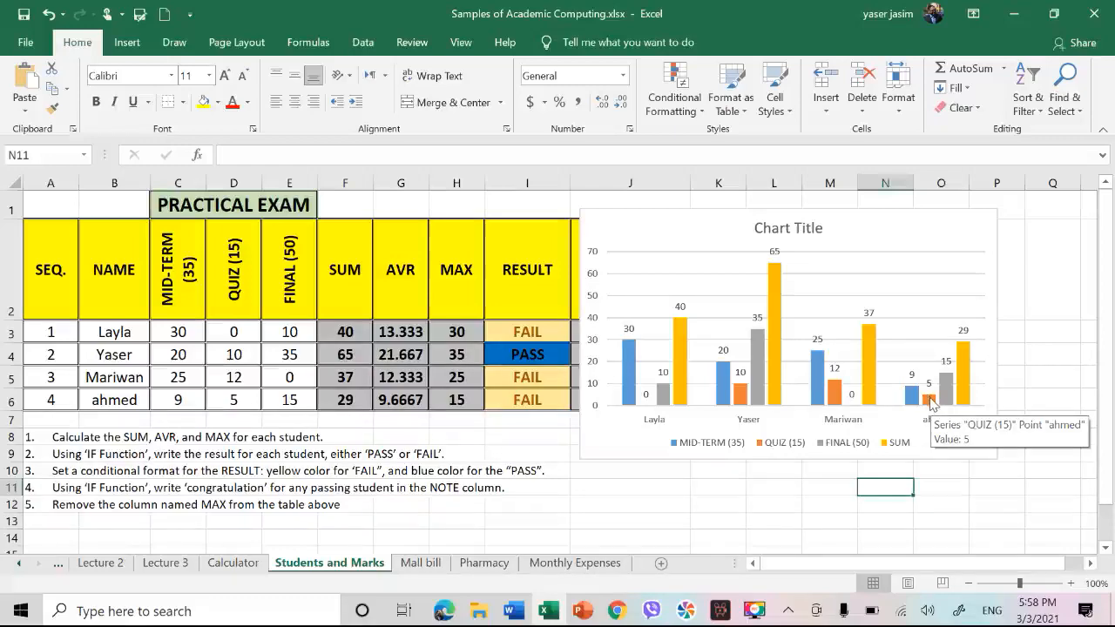
pyautogui.click(932, 403)
pyautogui.click(949, 373)
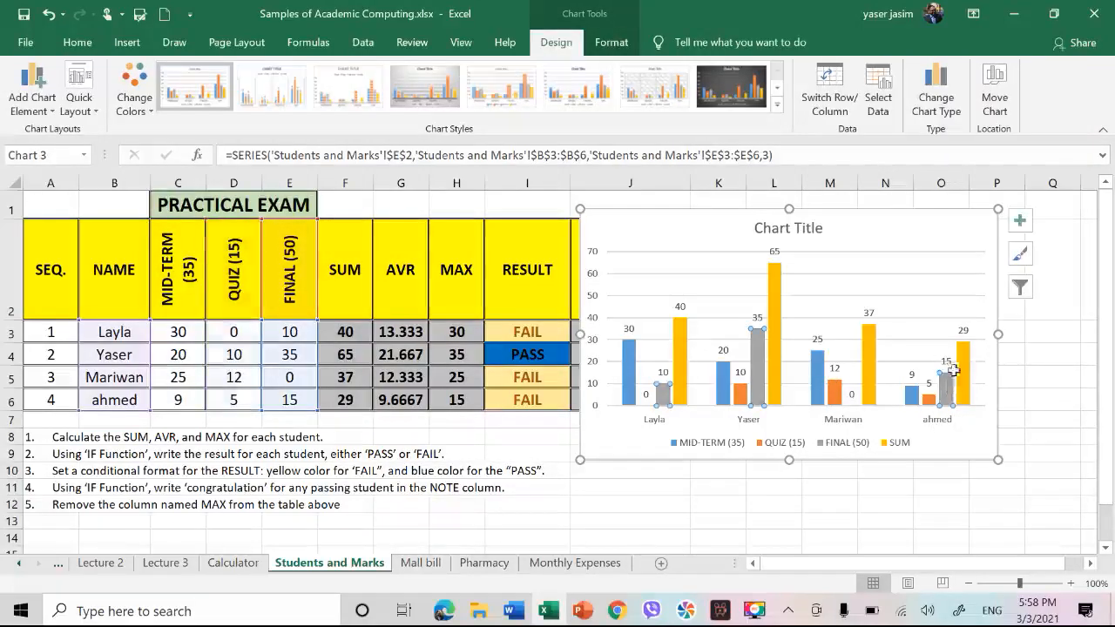
pyautogui.click(963, 362)
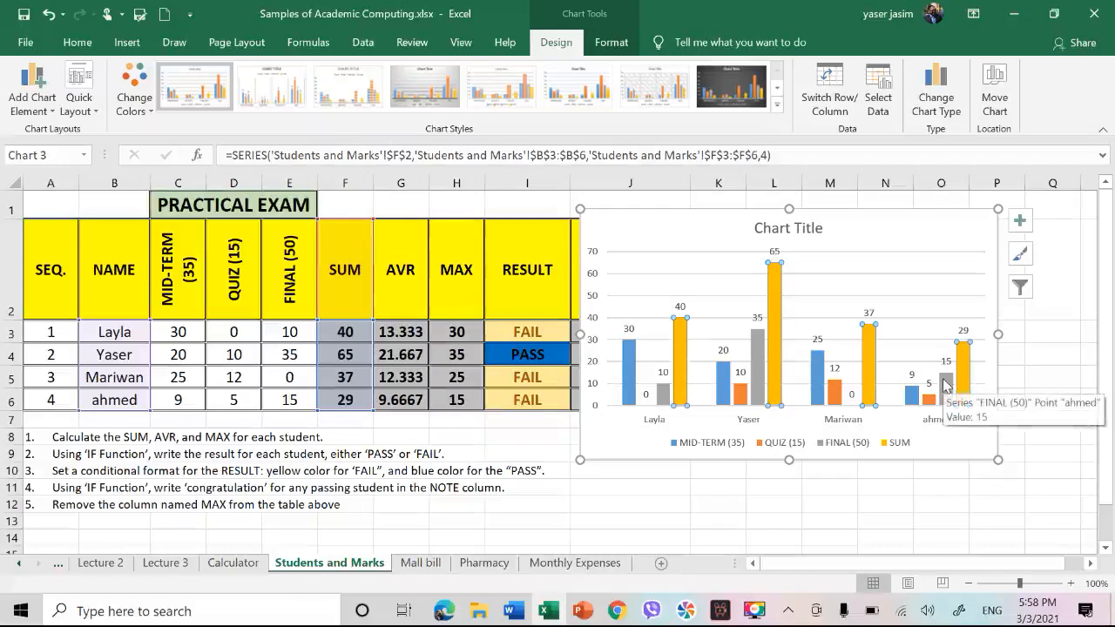
# Set the fourth student's FINAL (50) mark in E6 to 40.
pyautogui.click(231, 399)
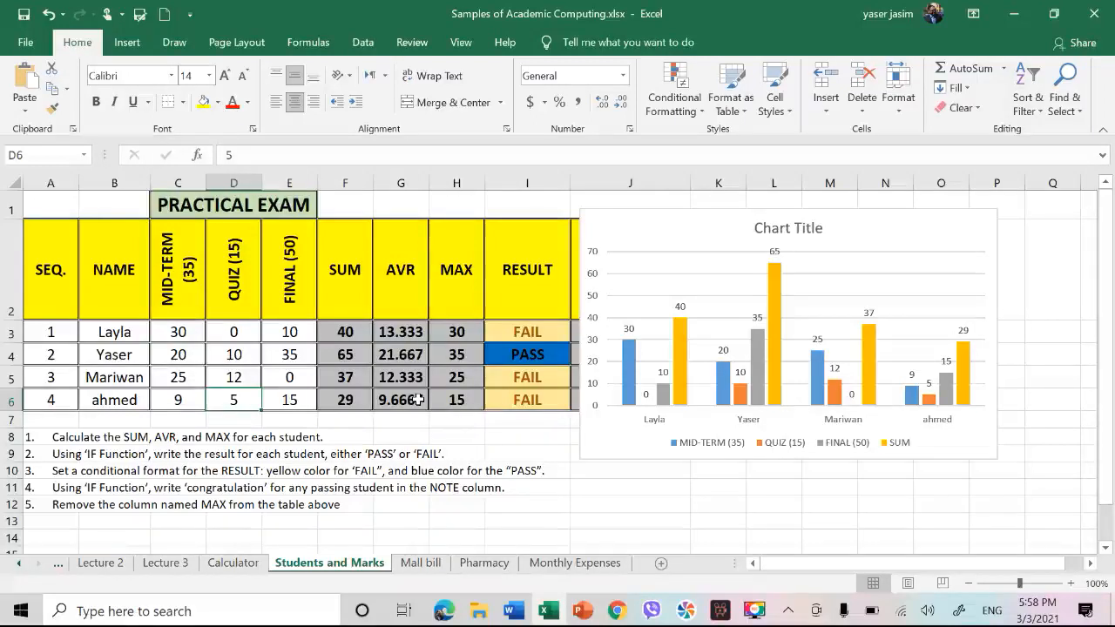
pyautogui.click(289, 401)
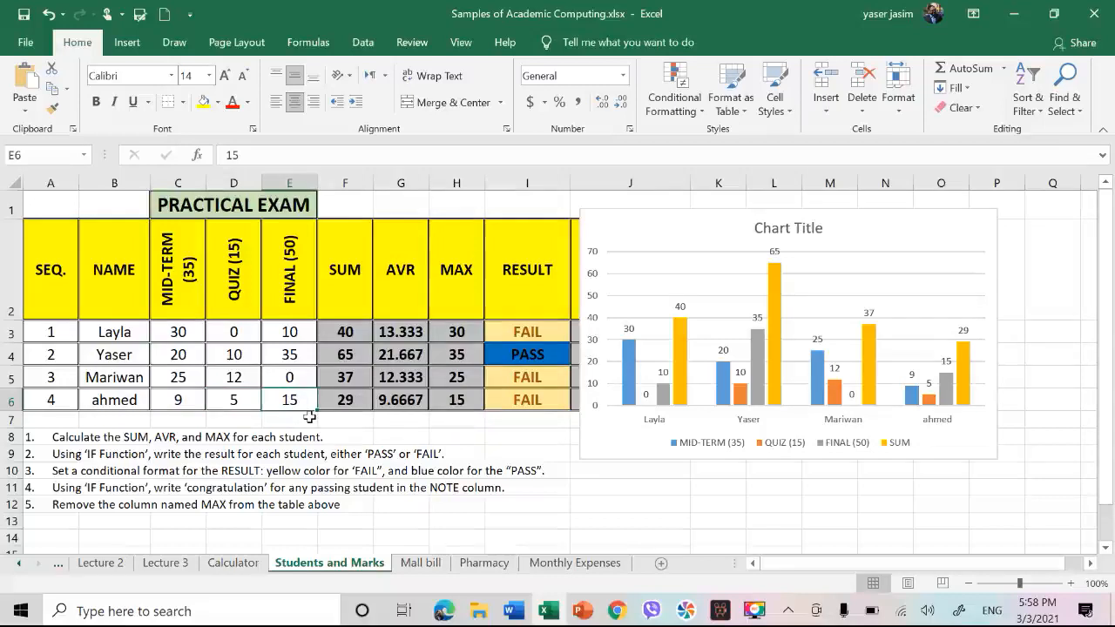
pyautogui.write('40')
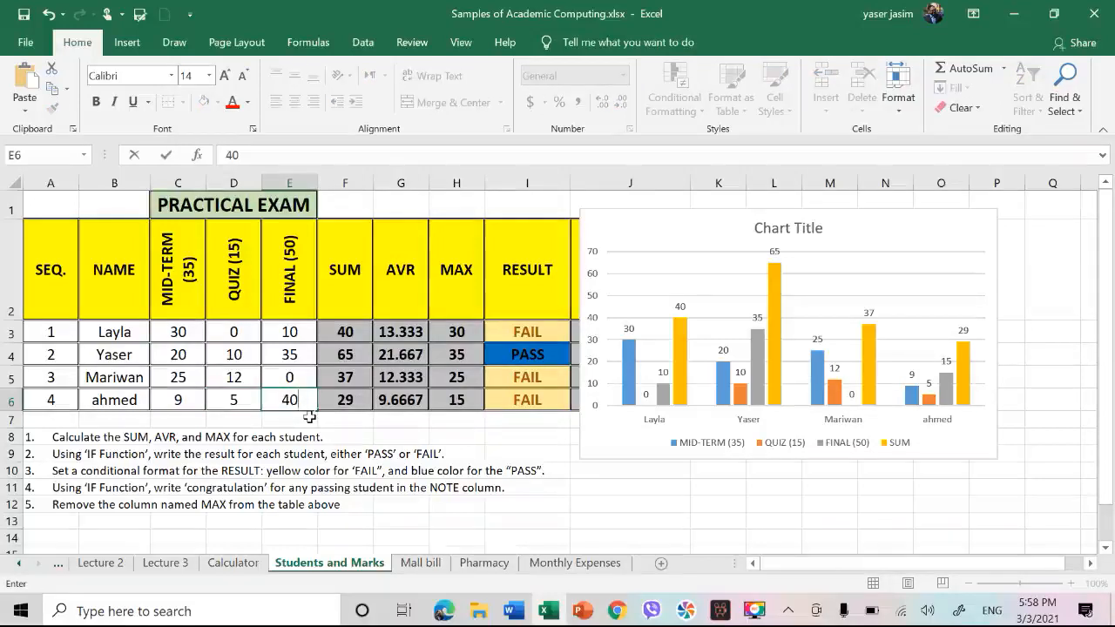
pyautogui.press('Return')
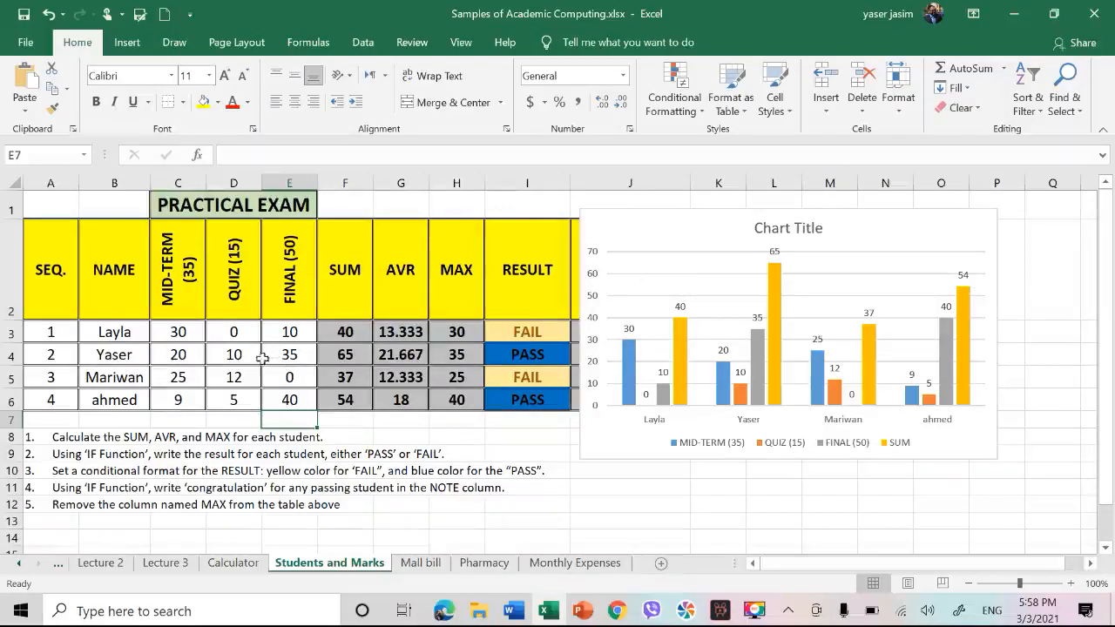
# Set the second student's MID-TERM (35) mark in C4 to 35.
pyautogui.click(200, 353)
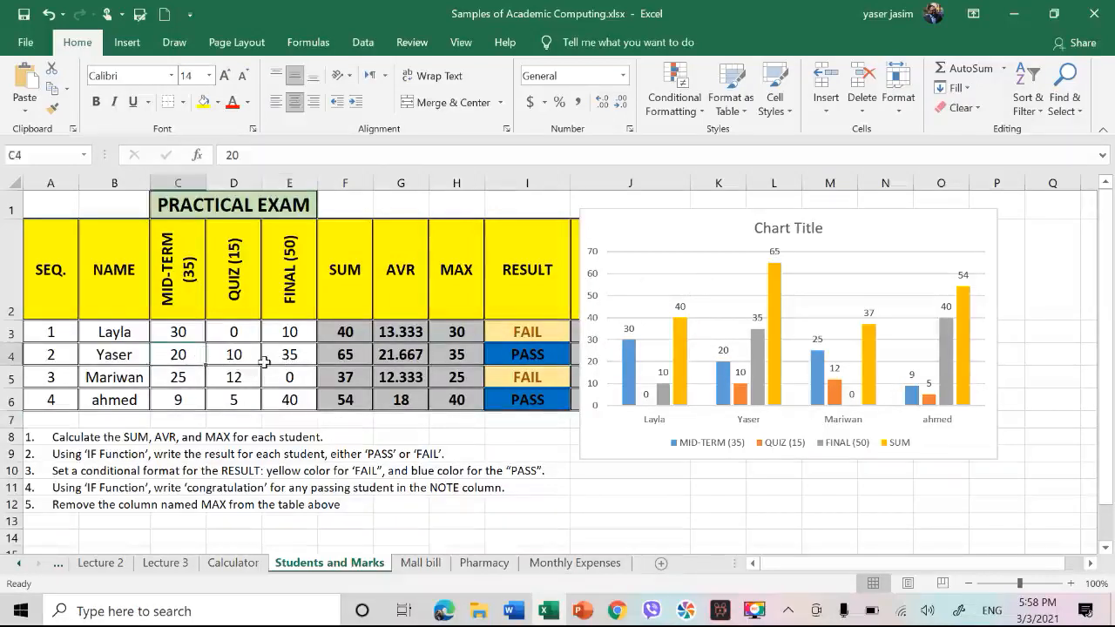
pyautogui.press('BackSpace')
pyautogui.press('BackSpace')
pyautogui.write('35')
pyautogui.press('Return')
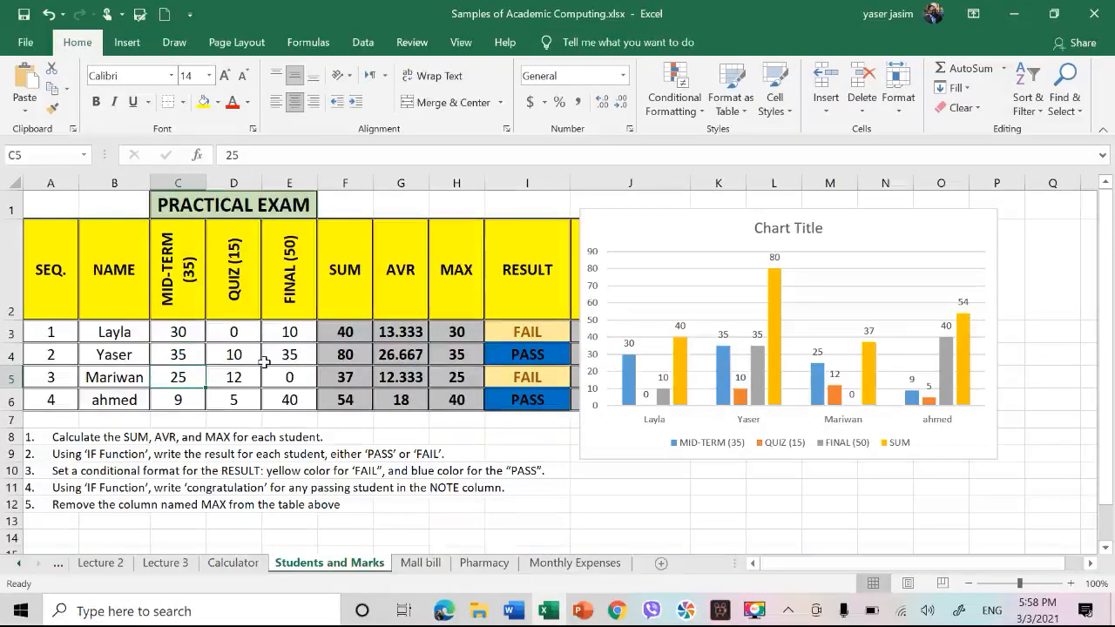
# Delete the column chart beside the marks table.
pyautogui.click(939, 232)
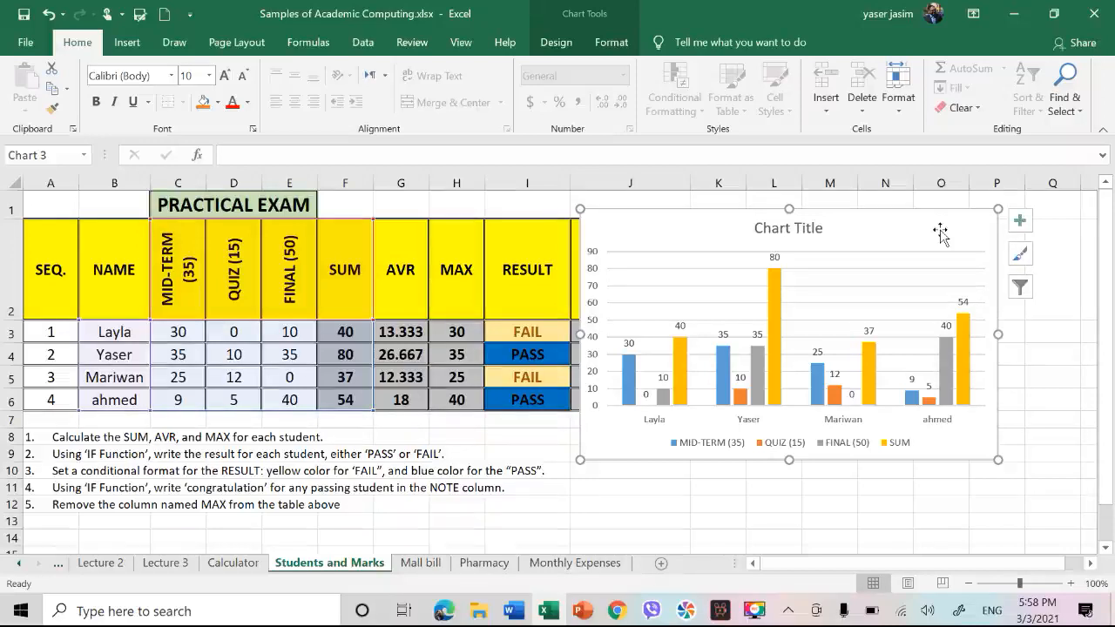
pyautogui.press('Delete')
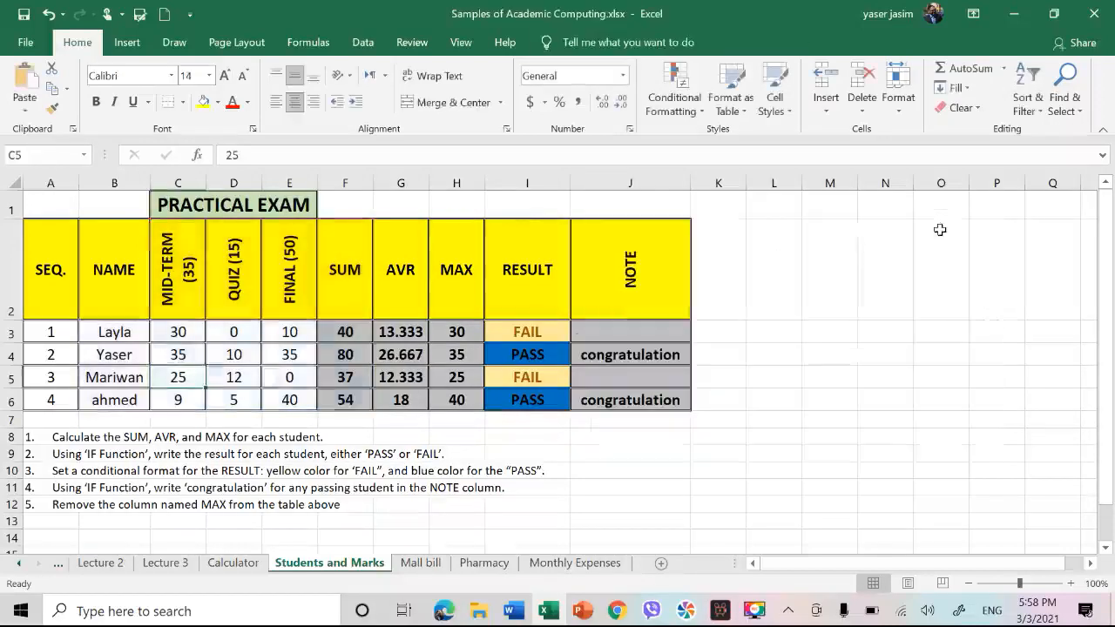
pyautogui.click(754, 610)
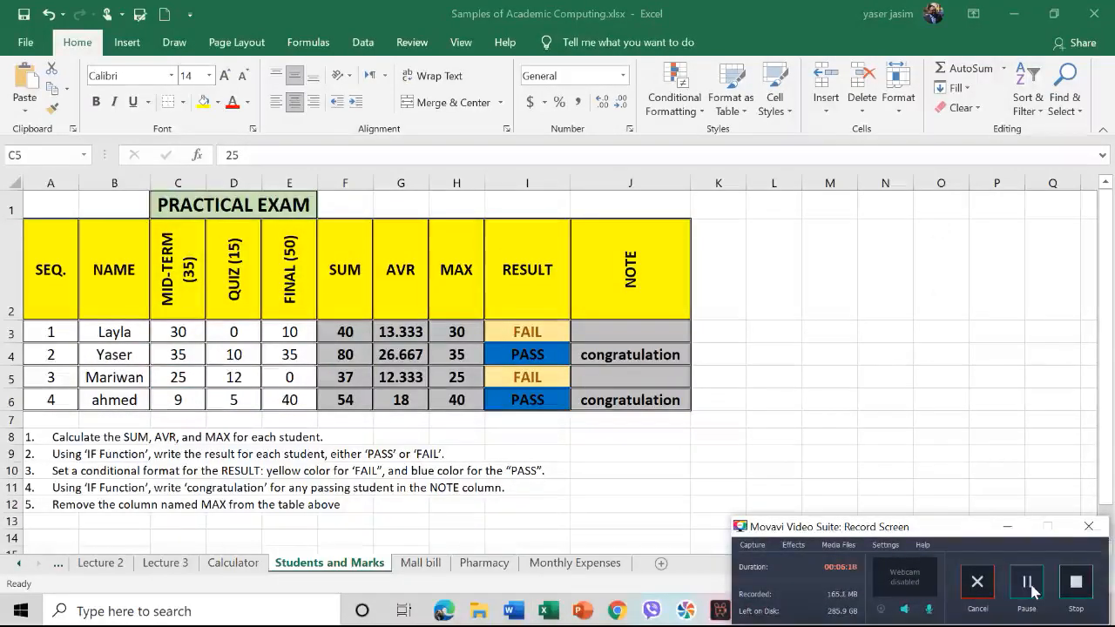